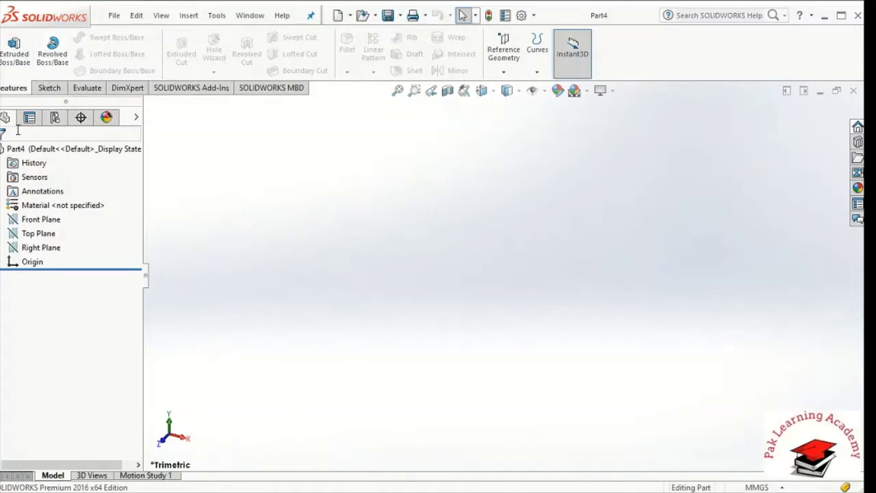
# Draw a corner rectangle on the Front Plane from the origin to an upper-right corner.
pyautogui.click(48, 89)
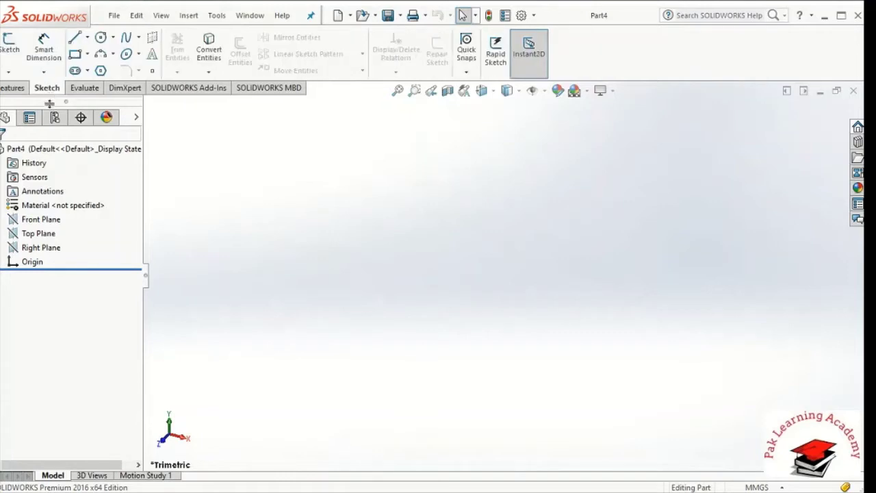
pyautogui.click(52, 224)
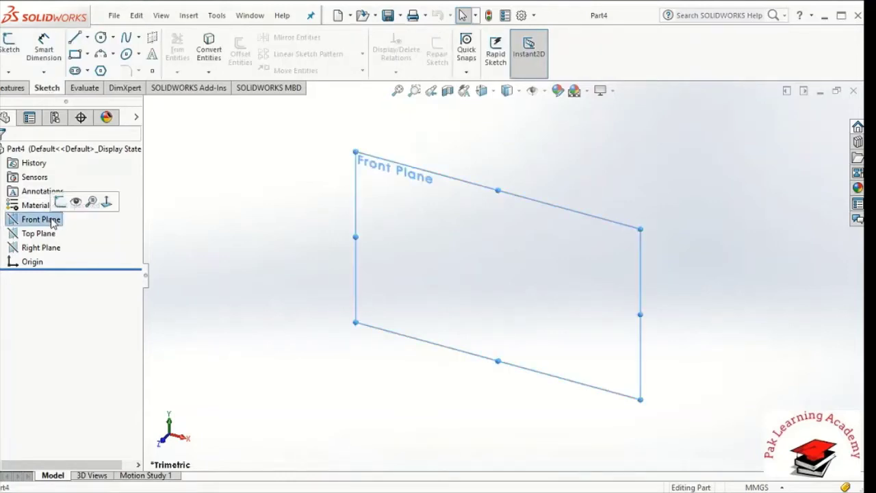
pyautogui.click(101, 54)
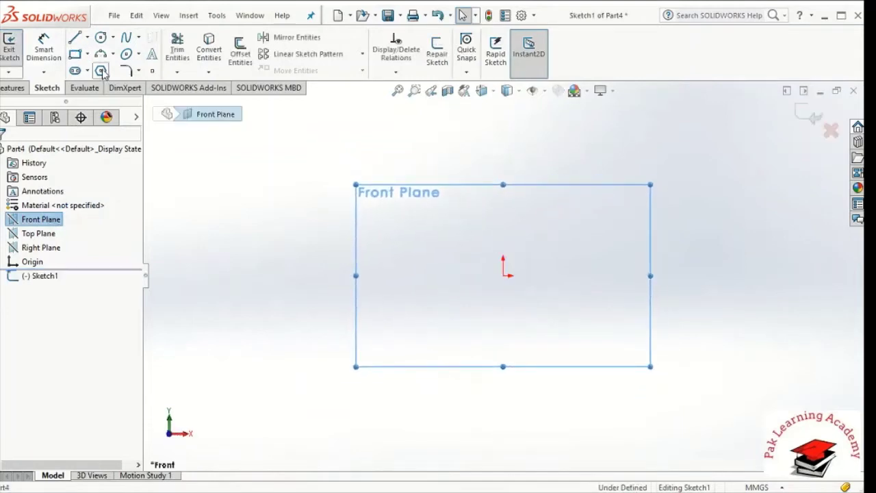
pyautogui.click(76, 55)
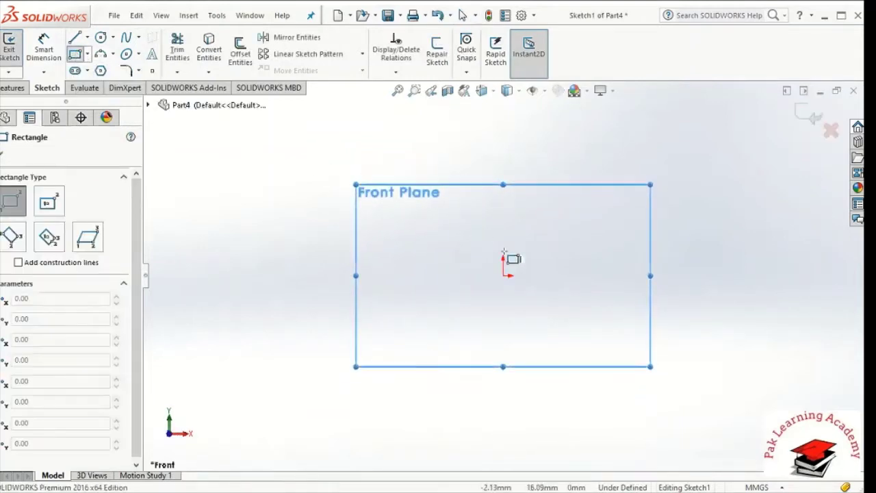
pyautogui.click(503, 276)
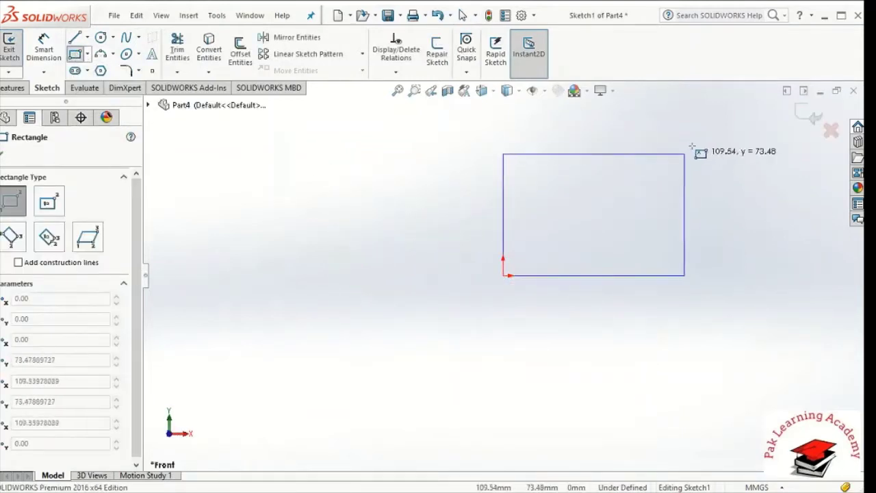
pyautogui.click(692, 145)
pyautogui.click(3, 156)
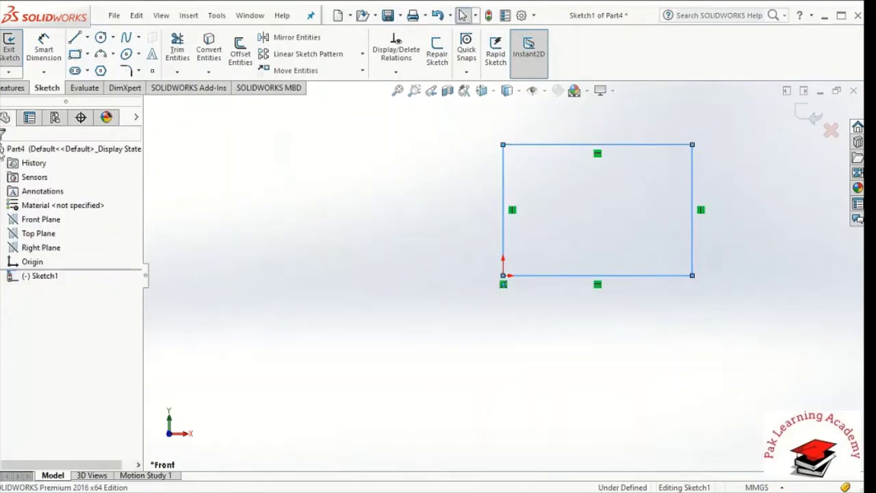
pyautogui.click(12, 88)
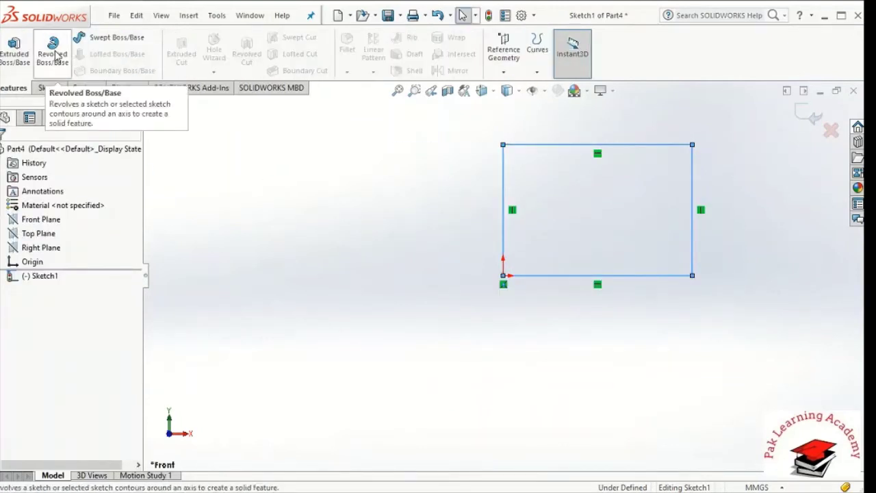
# Revolve the rectangle 360° about its top edge (Line3) into a solid cylinder.
pyautogui.click(53, 55)
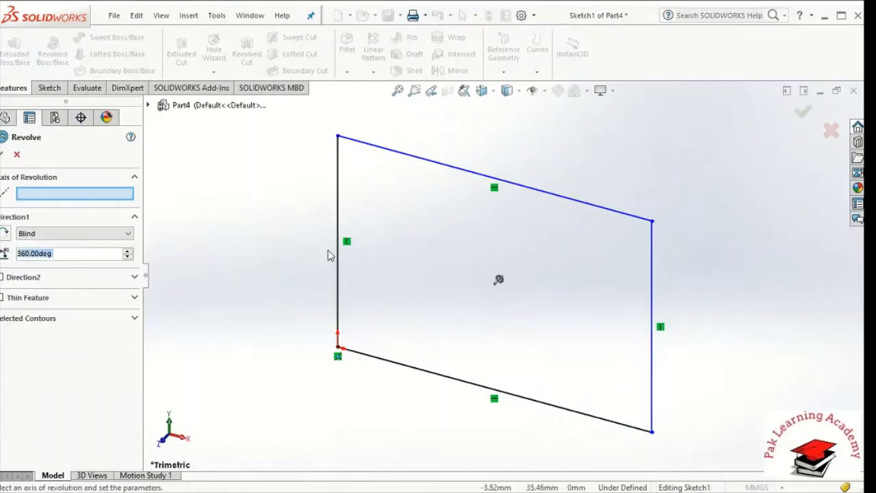
pyautogui.click(338, 207)
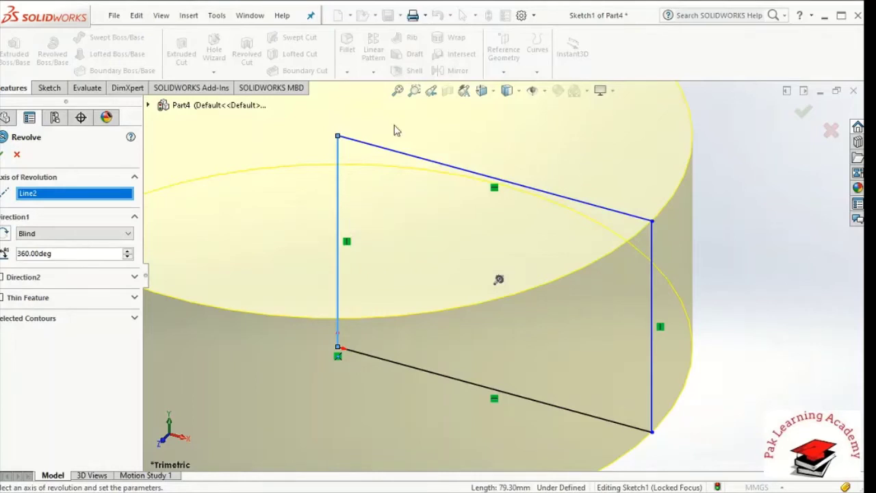
pyautogui.click(414, 91)
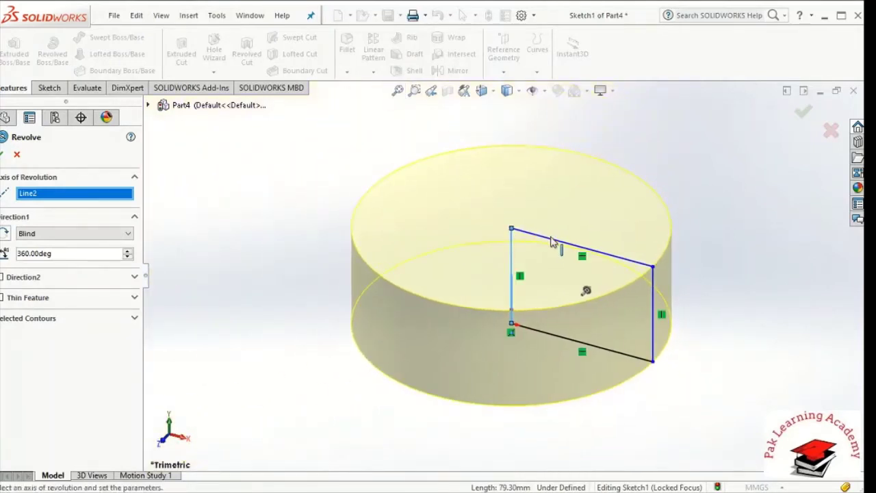
pyautogui.click(555, 245)
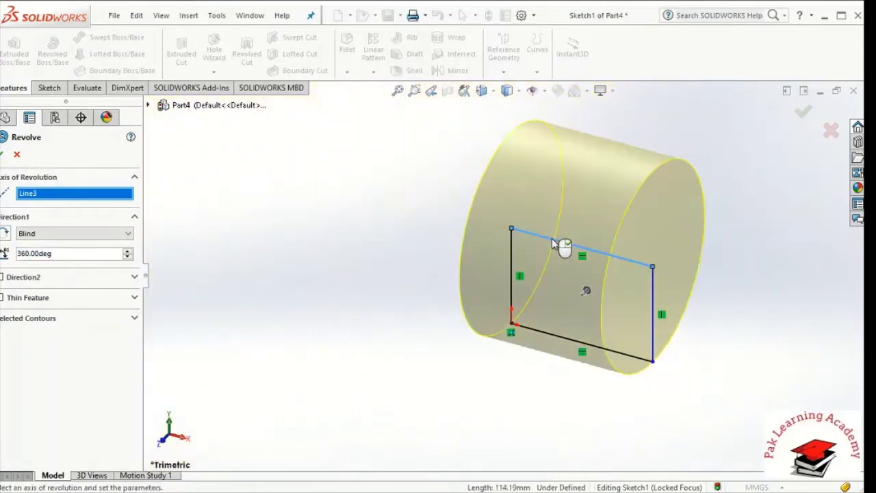
pyautogui.click(2, 156)
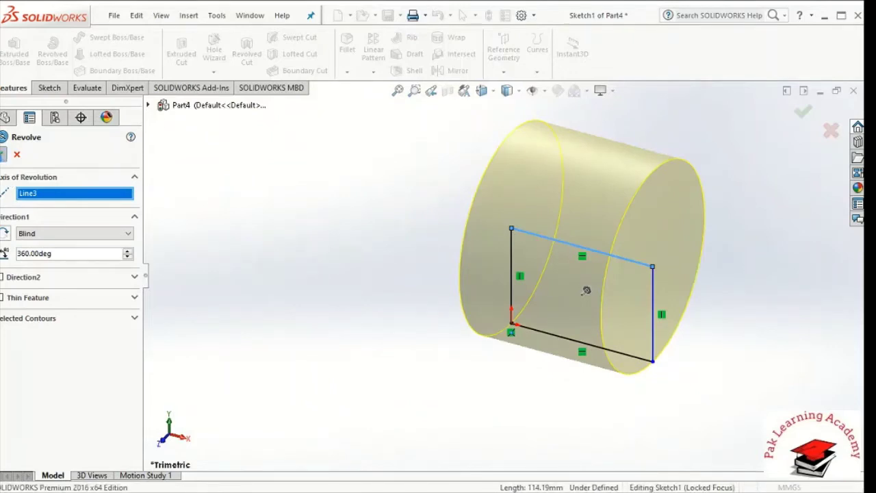
# Draw a circle on the Front Plane to the left of the cylinder.
pyautogui.click(49, 89)
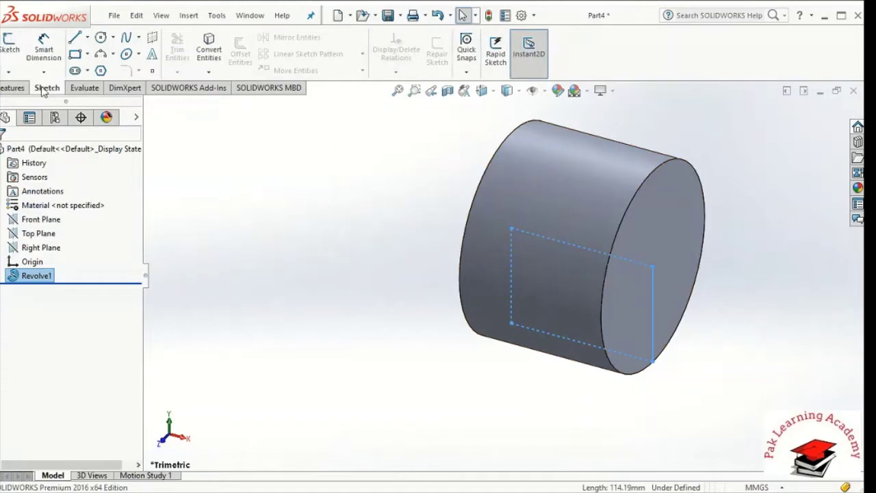
pyautogui.click(13, 88)
pyautogui.click(47, 87)
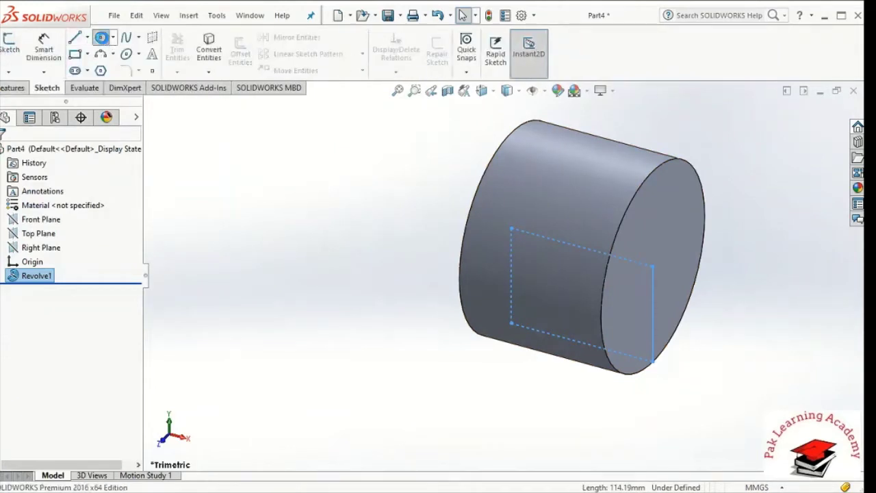
pyautogui.click(101, 37)
pyautogui.click(102, 37)
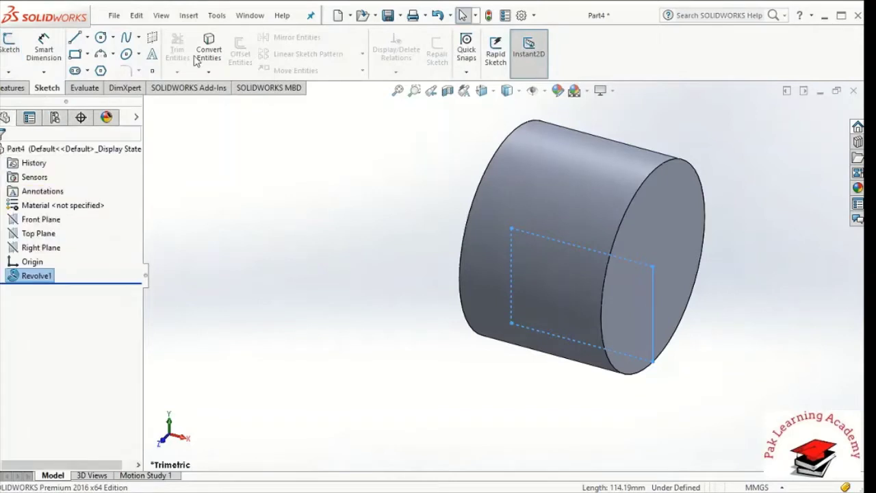
pyautogui.click(41, 220)
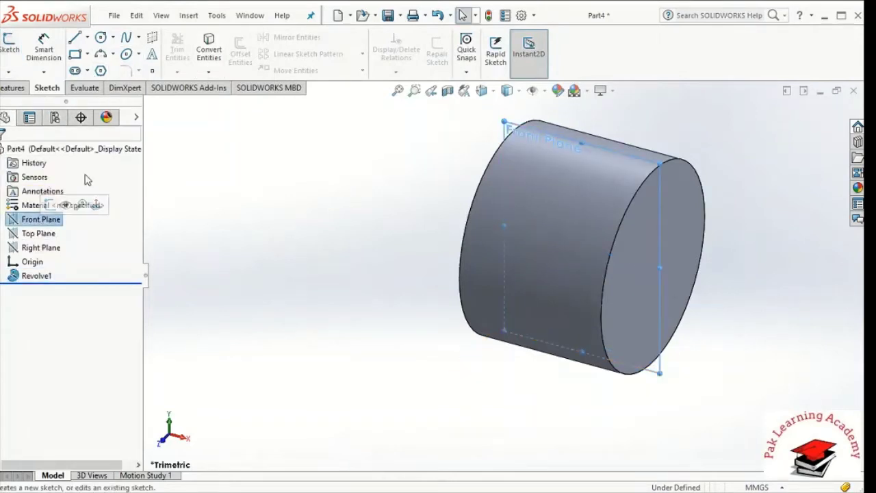
pyautogui.click(101, 37)
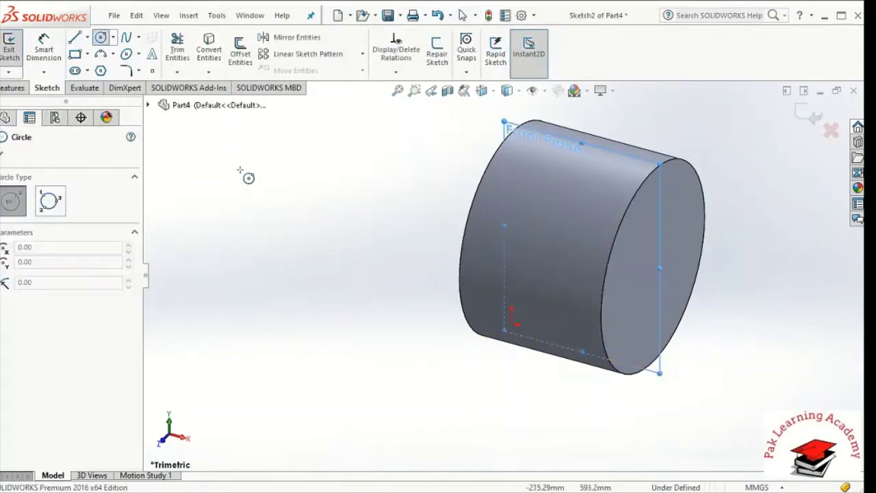
pyautogui.click(238, 167)
pyautogui.click(348, 175)
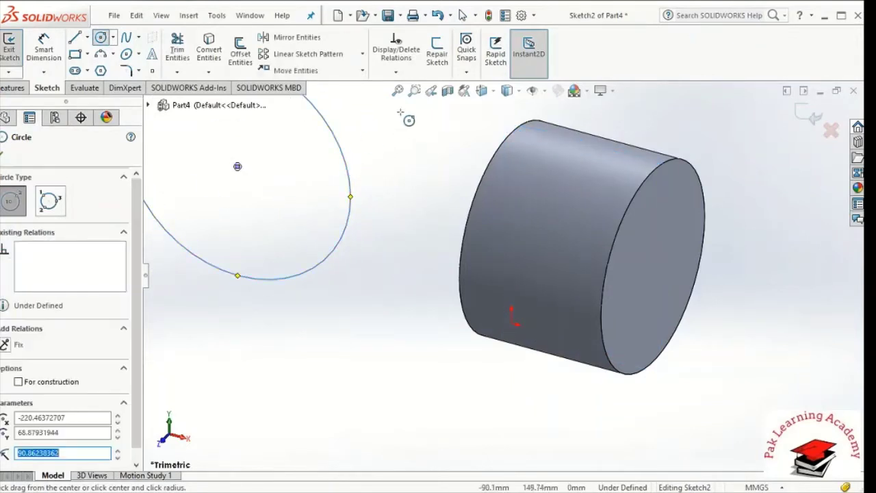
pyautogui.click(399, 91)
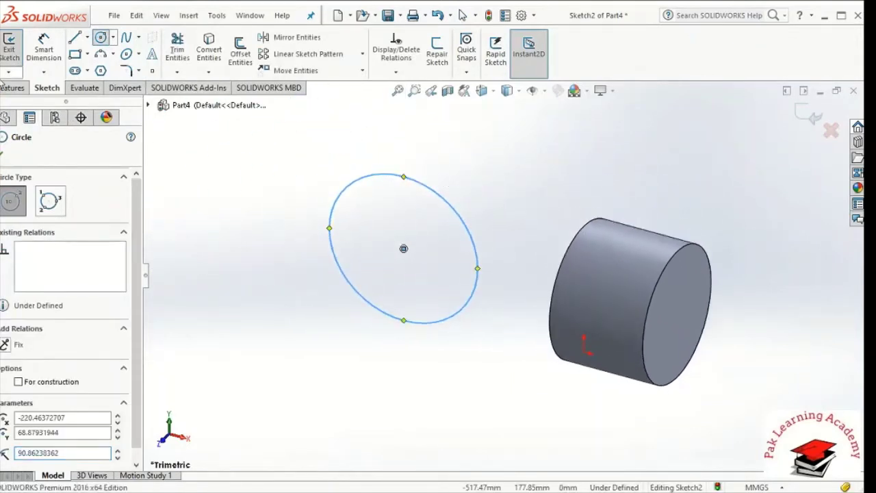
# Add a vertical centreline through the circle's top and bottom points.
pyautogui.click(9, 87)
pyautogui.click(48, 90)
pyautogui.click(87, 38)
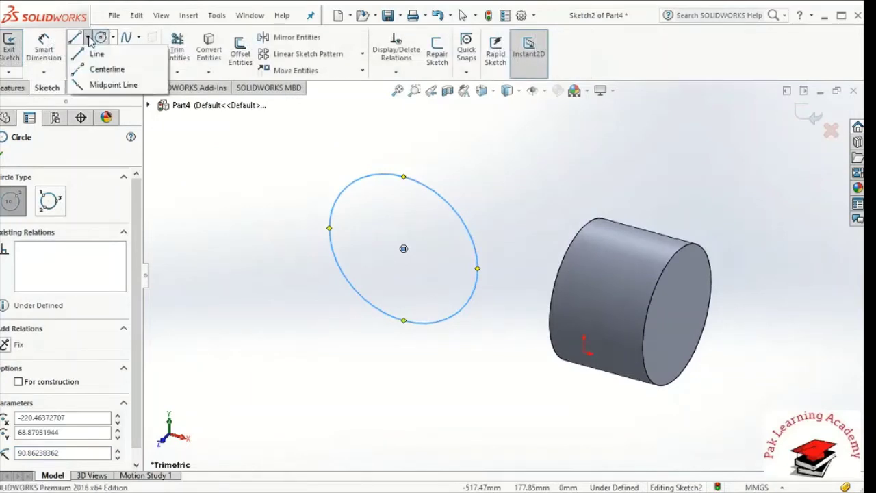
pyautogui.click(104, 69)
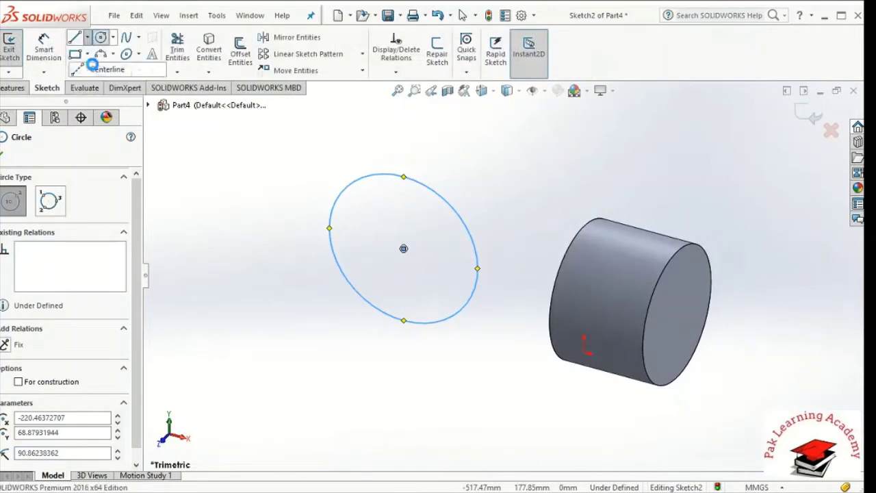
pyautogui.click(404, 178)
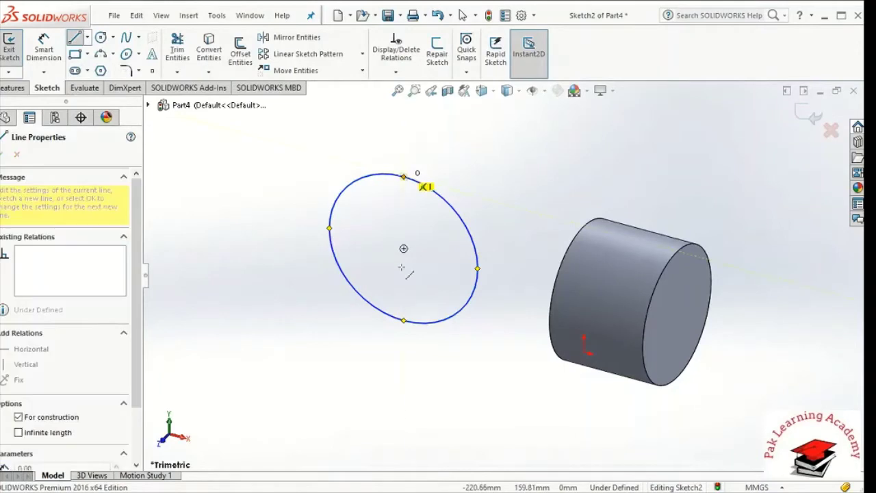
pyautogui.click(404, 320)
pyautogui.press('Escape')
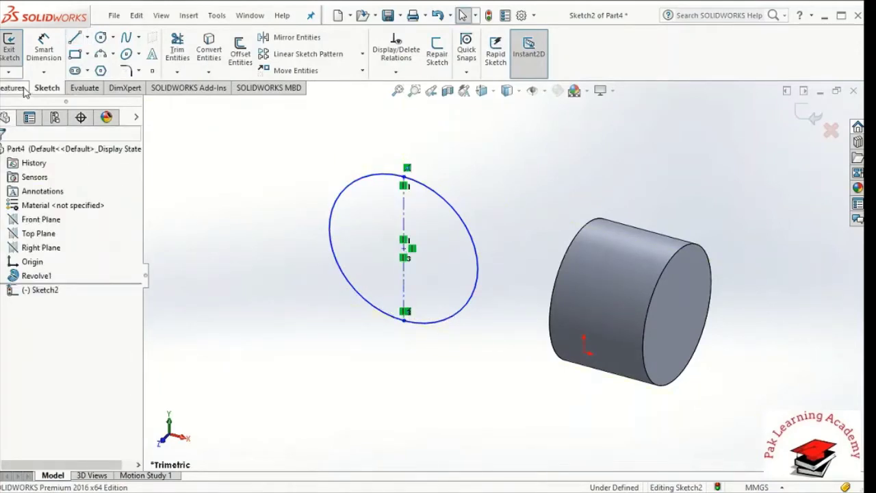
# Trim away the circle's left half, leaving a half-circle arc.
pyautogui.click(178, 50)
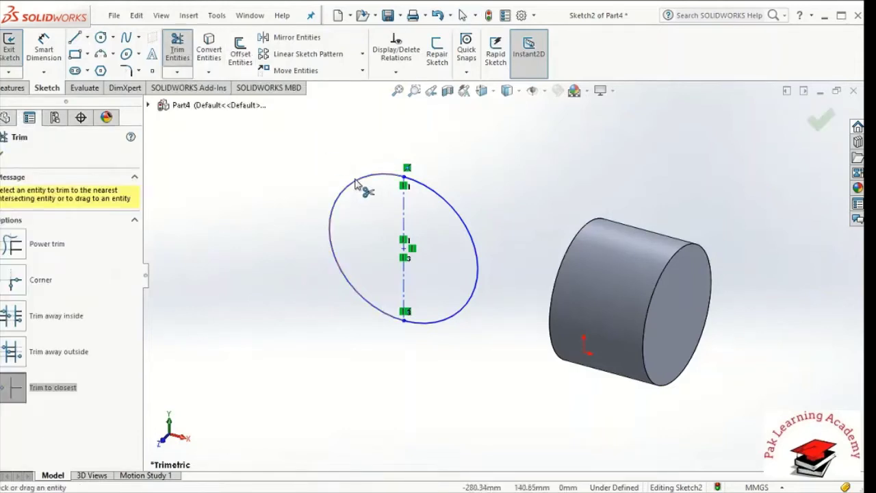
pyautogui.click(355, 186)
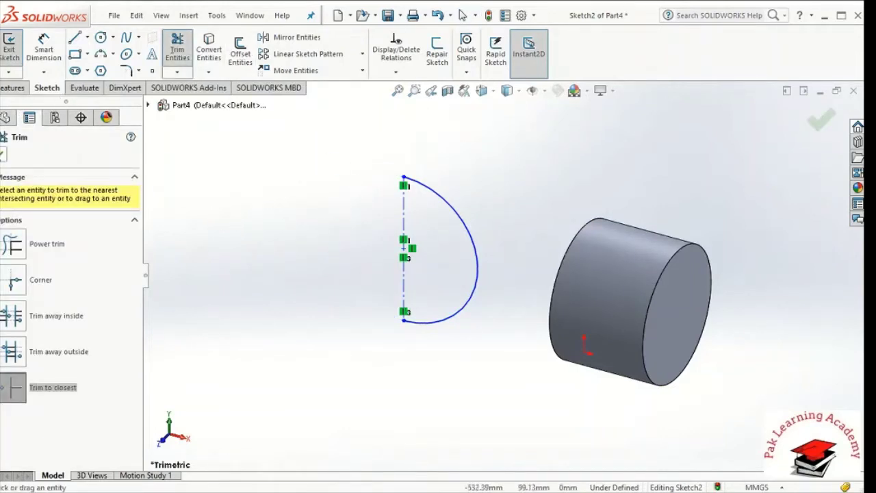
pyautogui.click(3, 153)
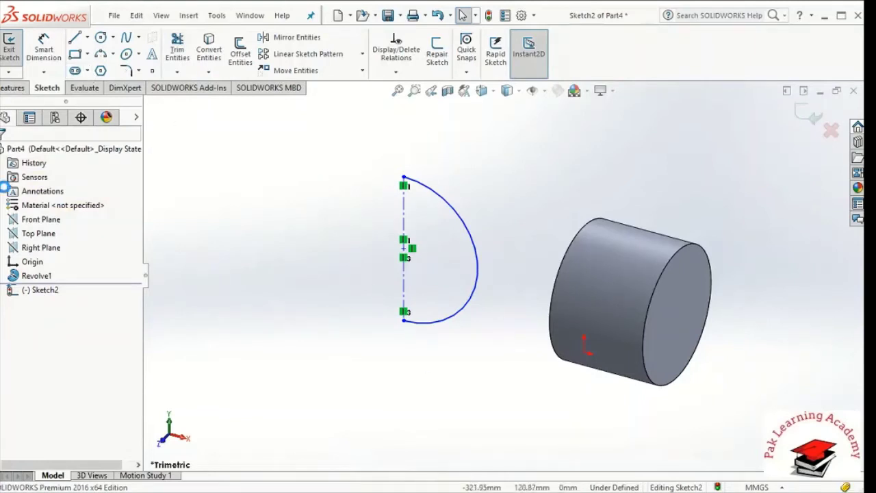
pyautogui.click(10, 87)
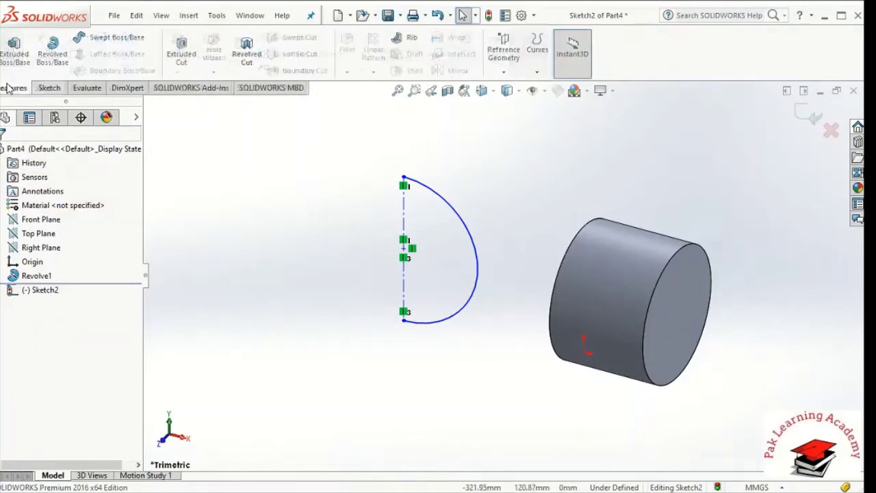
# Revolve the auto-closed half-circle, previewing 180° and then 270° angles.
pyautogui.click(58, 56)
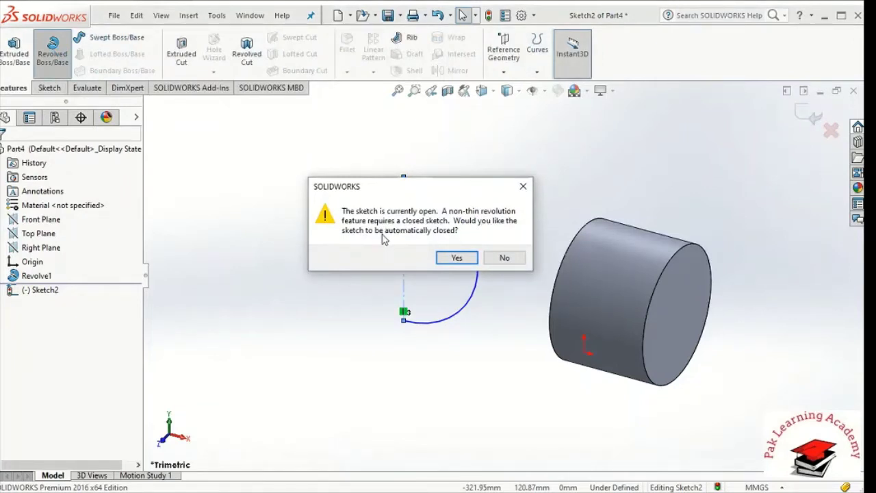
pyautogui.click(456, 257)
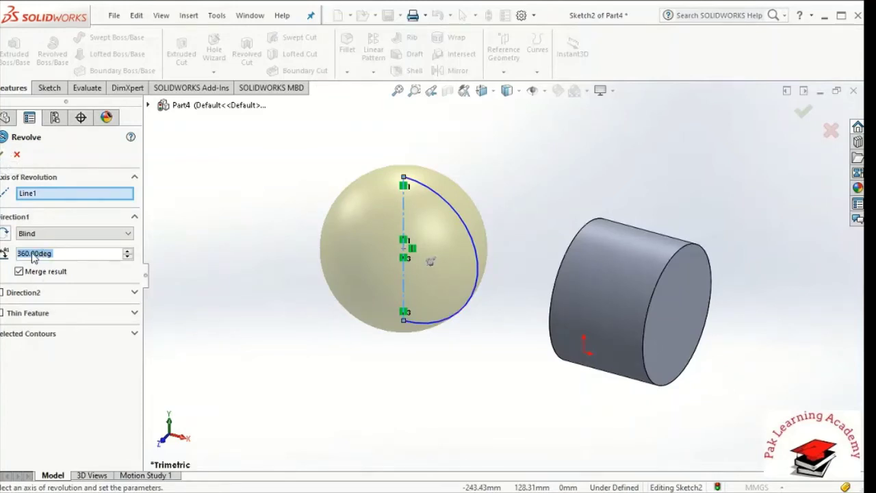
pyautogui.write('180')
pyautogui.press('Return')
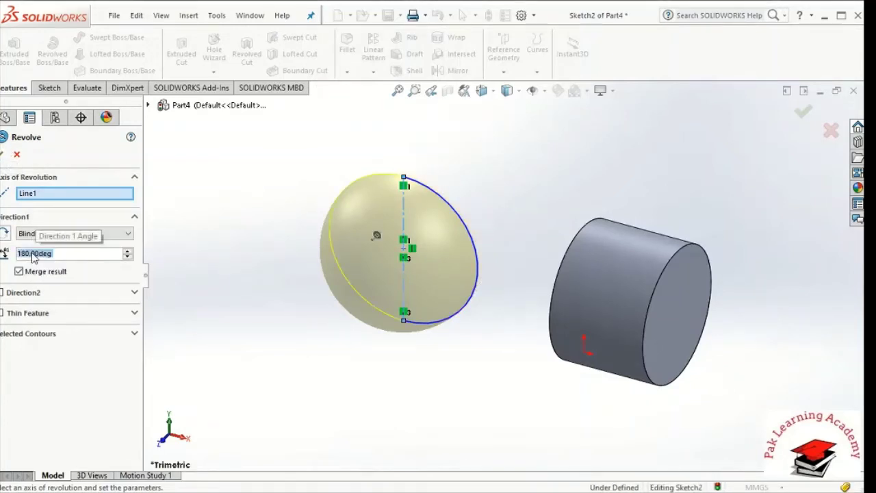
pyautogui.click(167, 287)
pyautogui.press('Left')
pyautogui.press('Left')
pyautogui.press('Left')
pyautogui.press('Left')
pyautogui.press('Left')
pyautogui.press('Left')
pyautogui.press('Left')
pyautogui.press('Left')
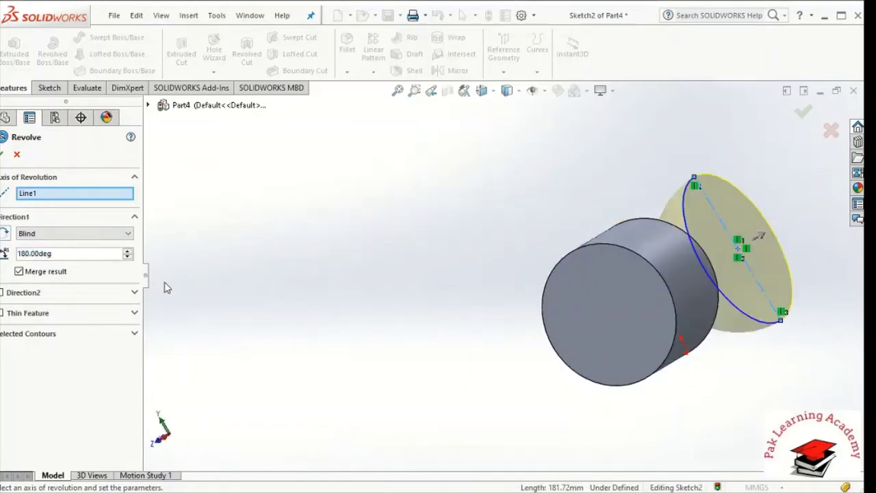
pyautogui.press('Left')
pyautogui.press('Left')
pyautogui.press('Left')
pyautogui.press('Left')
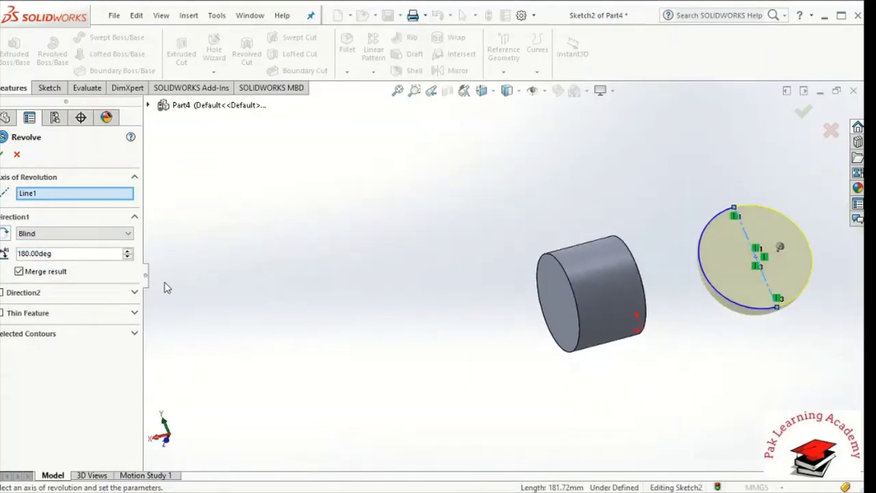
pyautogui.press('Left')
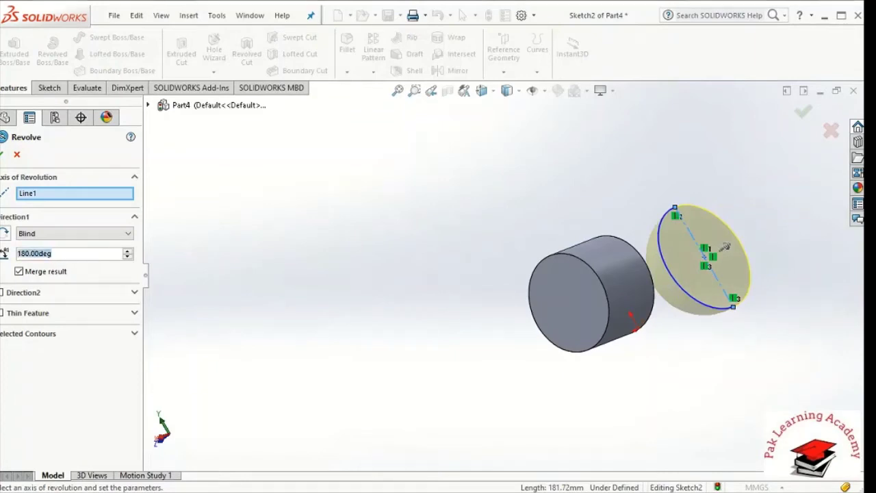
pyautogui.write('270')
pyautogui.press('Return')
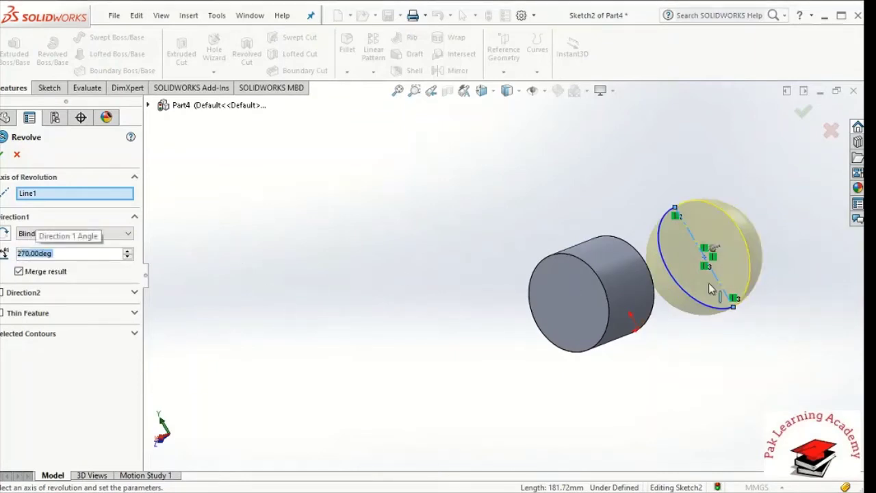
pyautogui.press('Left')
pyautogui.press('Left')
pyautogui.press('Left')
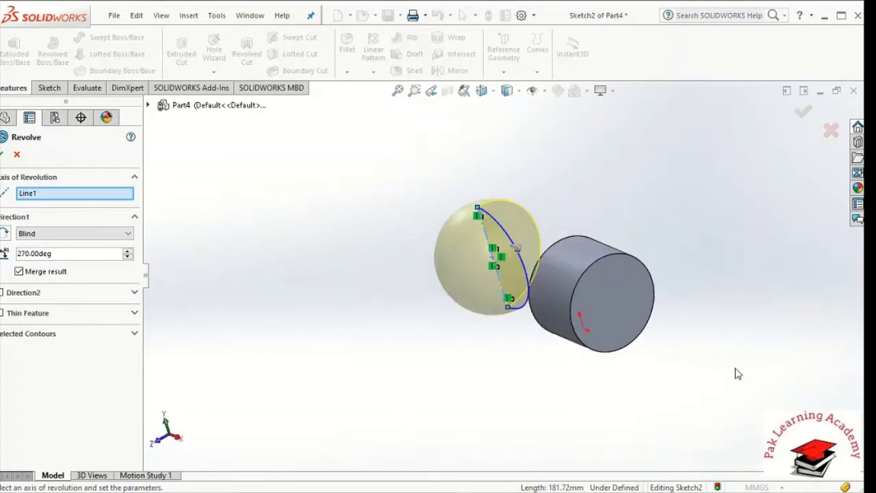
# Set the revolve angle to 360° to create the sphere, then view from the front.
pyautogui.doubleClick(62, 258)
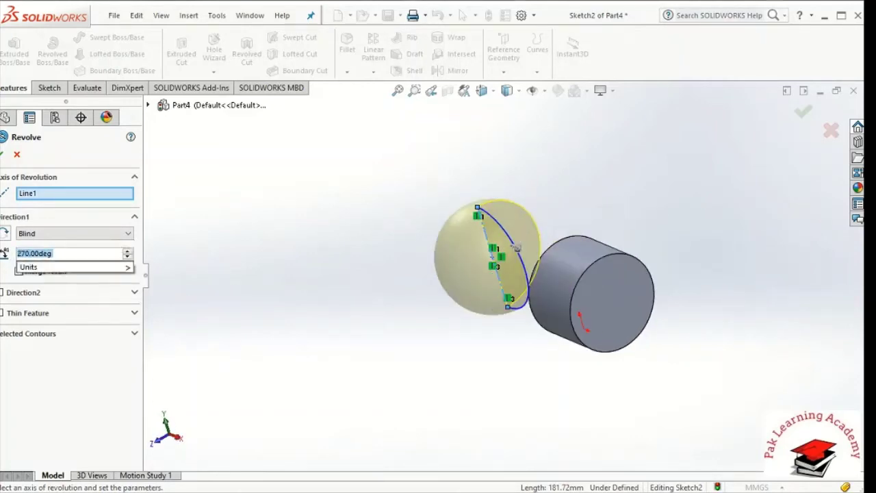
pyautogui.write('360')
pyautogui.press('Return')
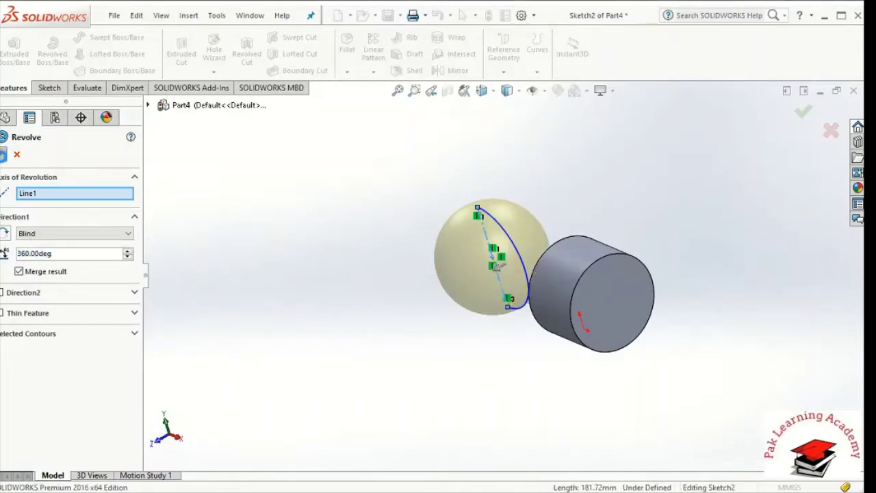
pyautogui.click(2, 154)
pyautogui.click(304, 325)
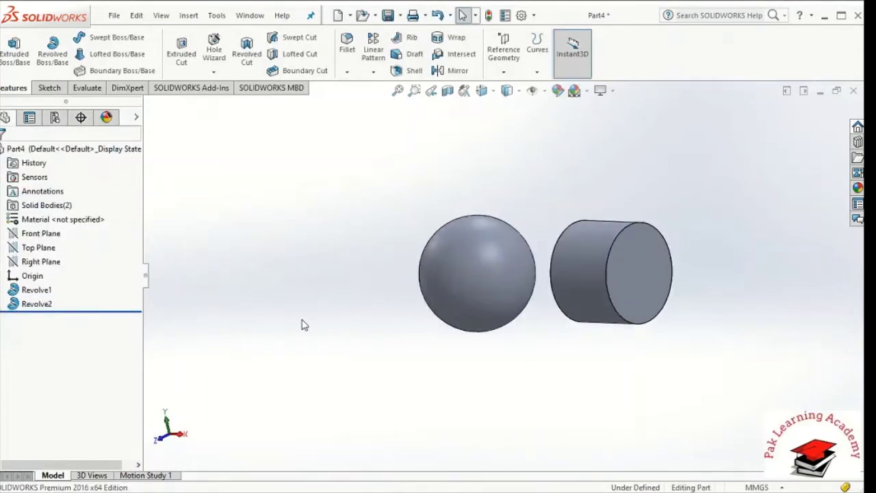
pyautogui.hotkey('ctrl', '1')
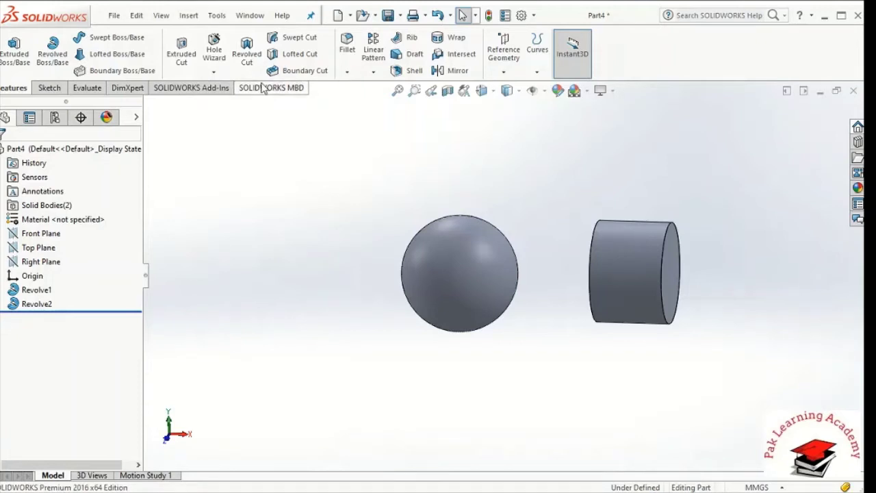
# Rotate the view toward the cylinder's flat end and select that end face.
pyautogui.press('Left')
pyautogui.press('Left')
pyautogui.press('Left')
pyautogui.press('Left')
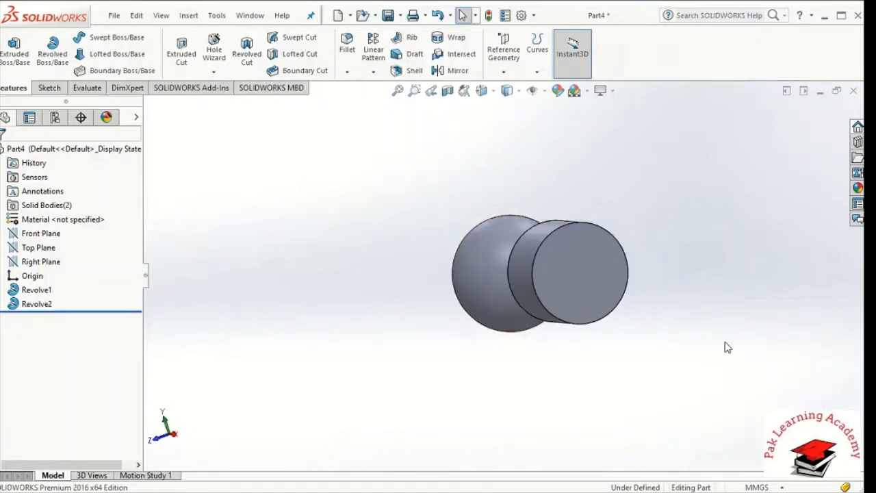
pyautogui.click(592, 257)
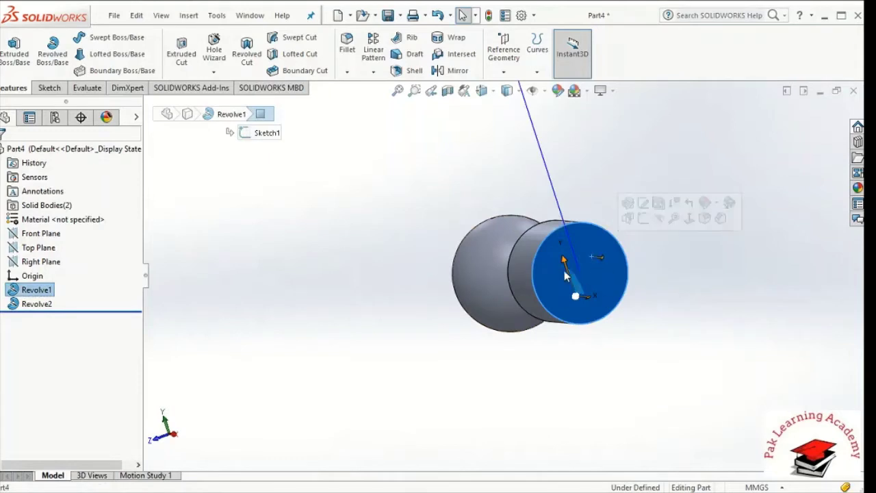
pyautogui.click(580, 368)
pyautogui.click(597, 251)
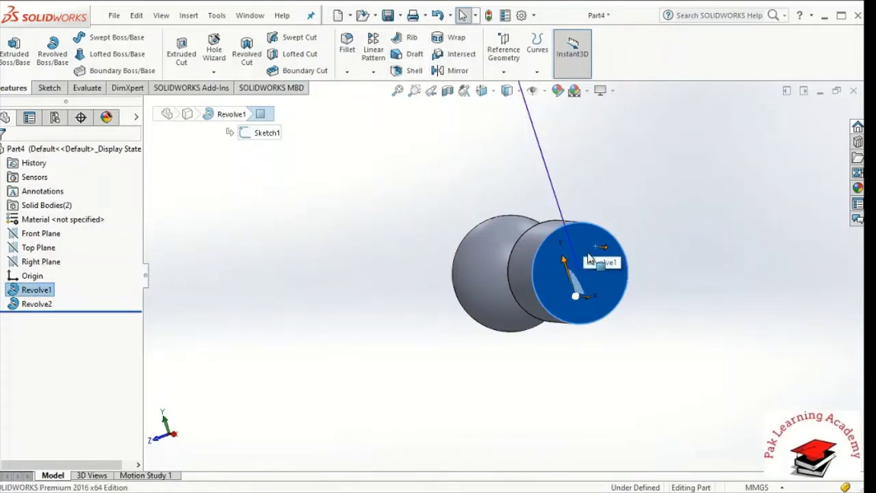
# Look normal to the end face and start a line sketch on it.
pyautogui.rightClick(588, 260)
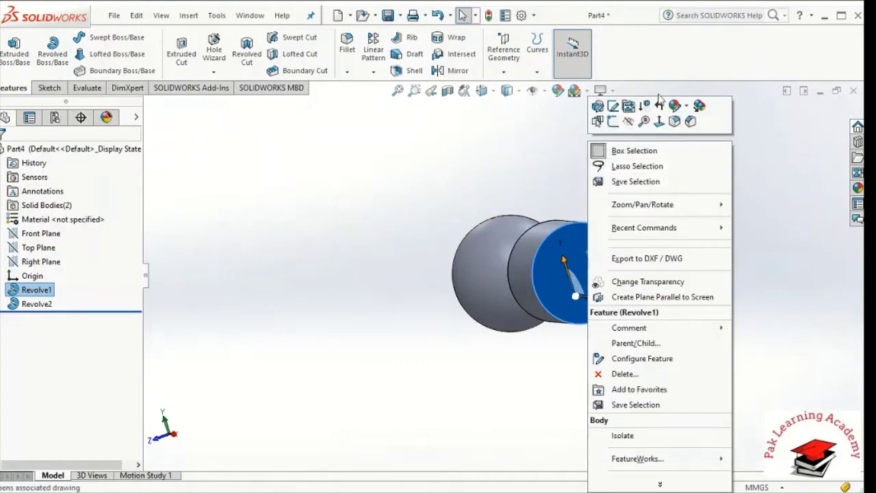
pyautogui.click(659, 121)
pyautogui.click(706, 272)
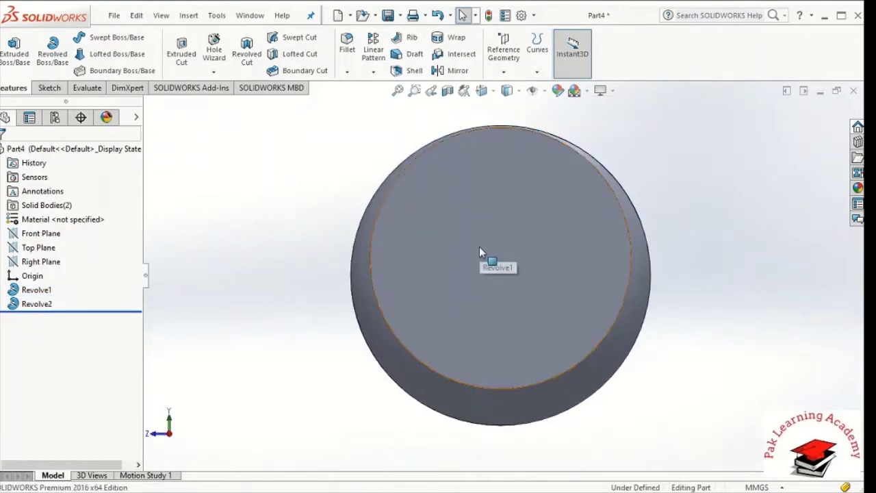
pyautogui.click(58, 89)
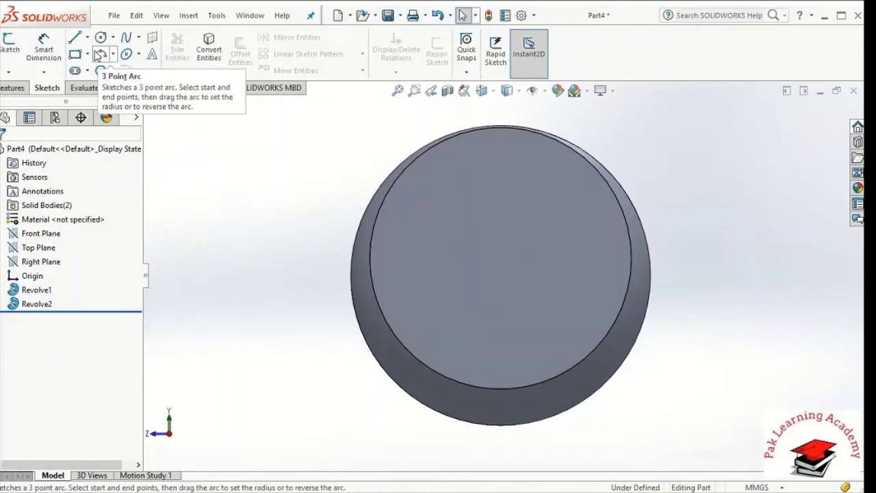
pyautogui.click(76, 37)
pyautogui.click(499, 219)
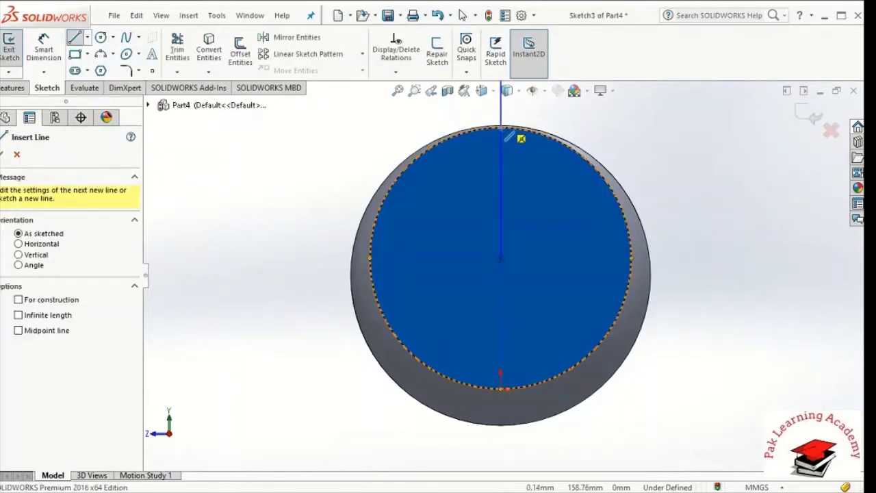
# Draw a short vertical line from the bottom edge, then a closed rectangle up to the top edge.
pyautogui.click(501, 388)
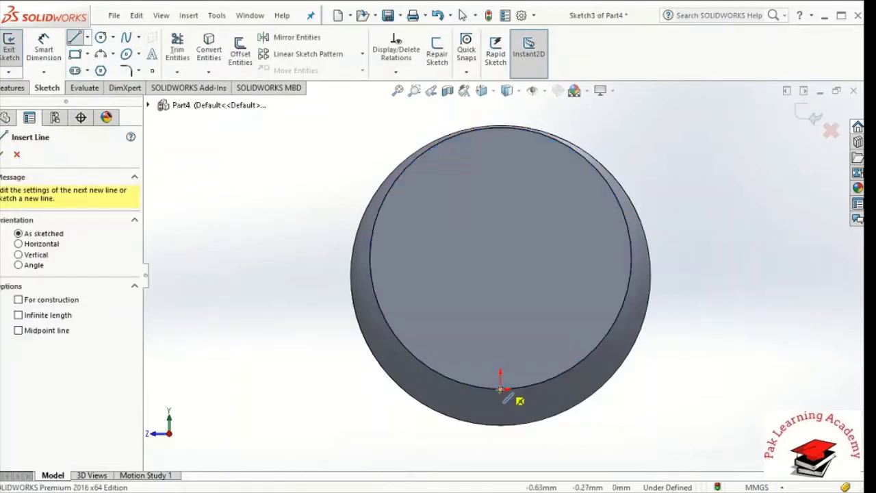
pyautogui.click(500, 313)
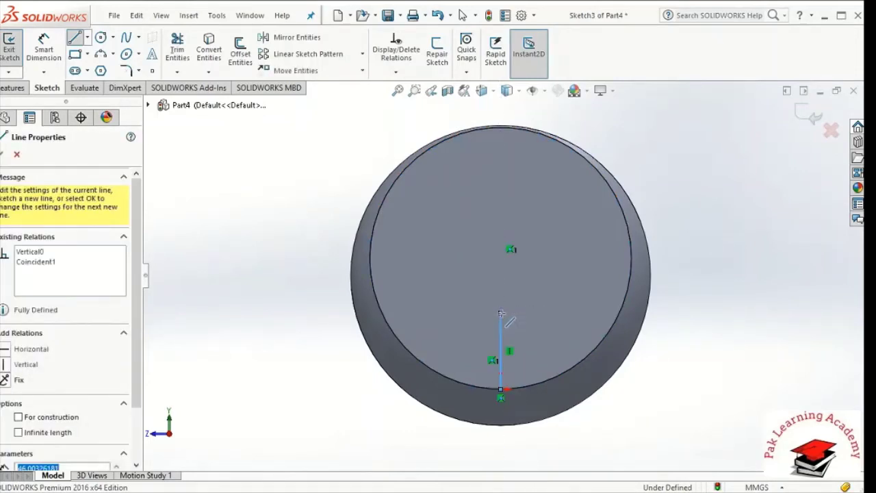
pyautogui.click(568, 313)
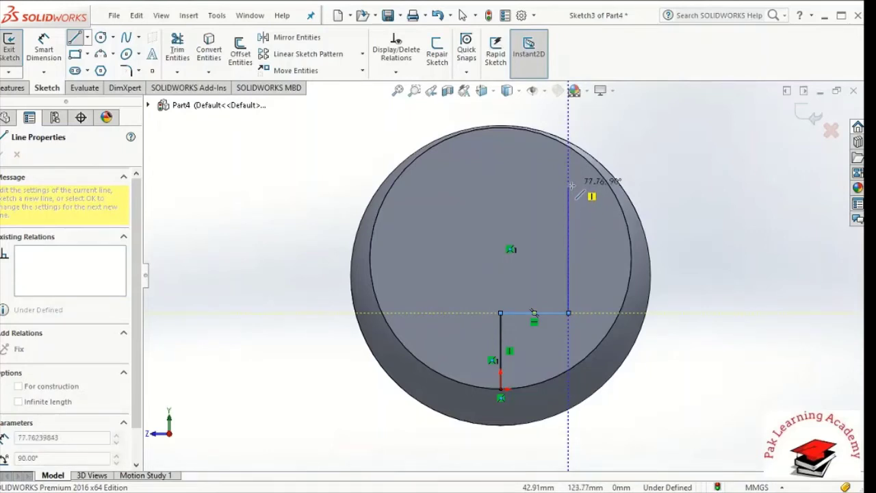
pyautogui.click(570, 145)
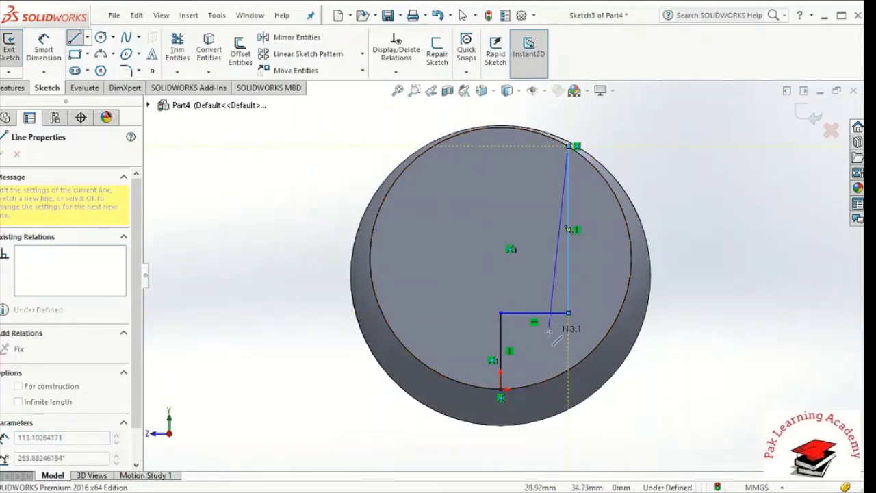
pyautogui.click(494, 146)
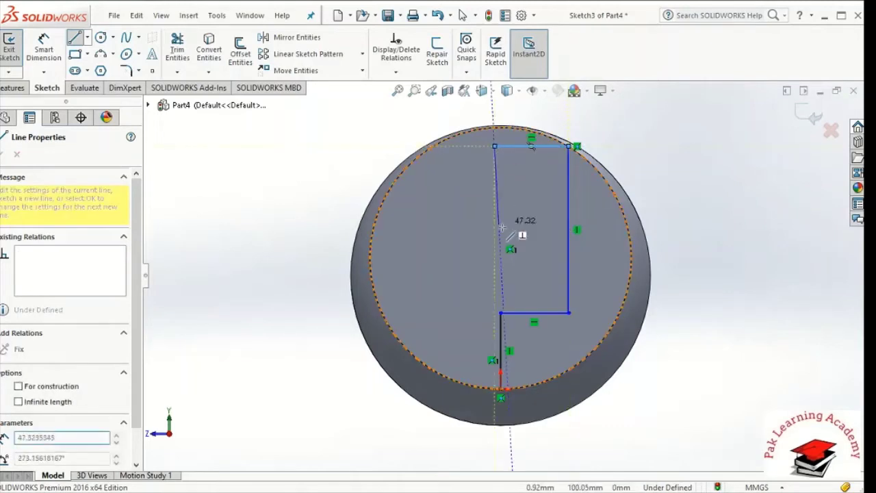
pyautogui.click(500, 313)
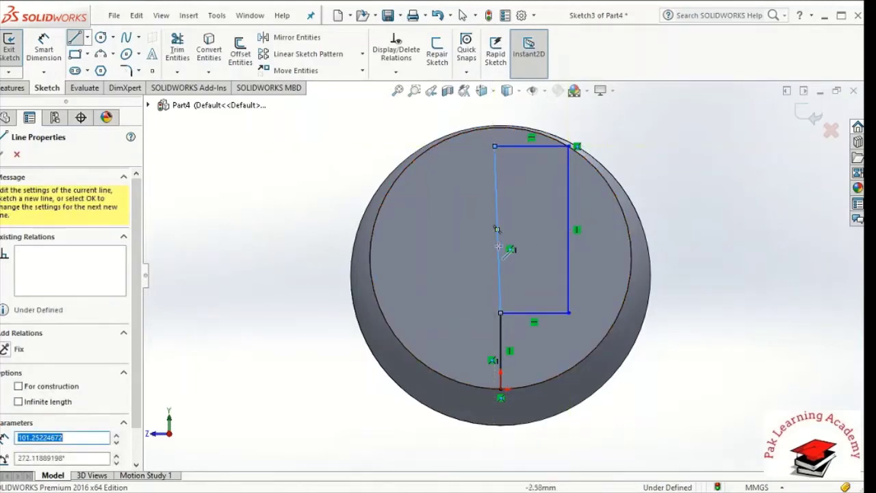
pyautogui.press('Escape')
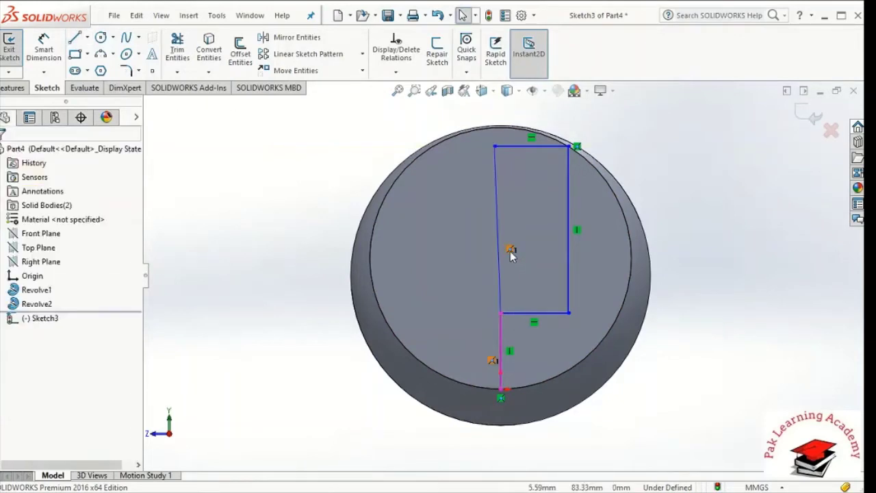
# Constrain the slanted left line to be vertical.
pyautogui.rightClick(498, 252)
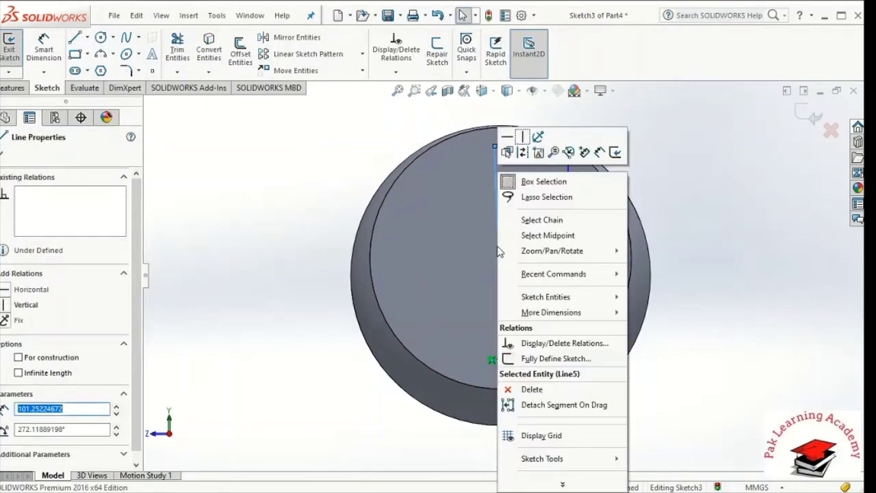
pyautogui.click(522, 139)
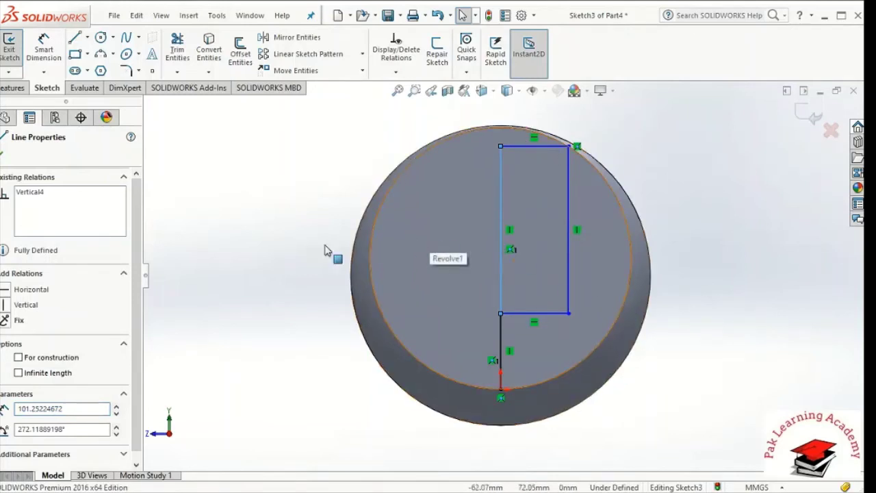
pyautogui.click(2, 156)
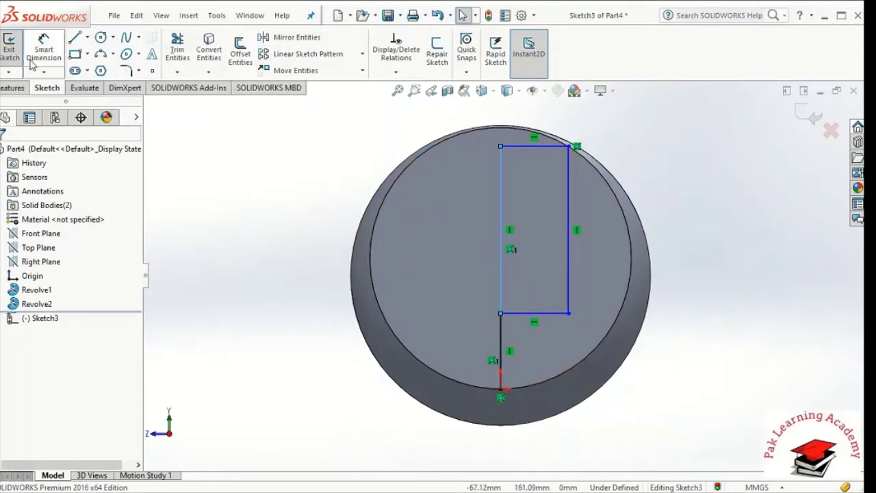
# Revolve-cut the Sketch3 rectangle region 360° about Line5 into the cylinder's end.
pyautogui.click(15, 89)
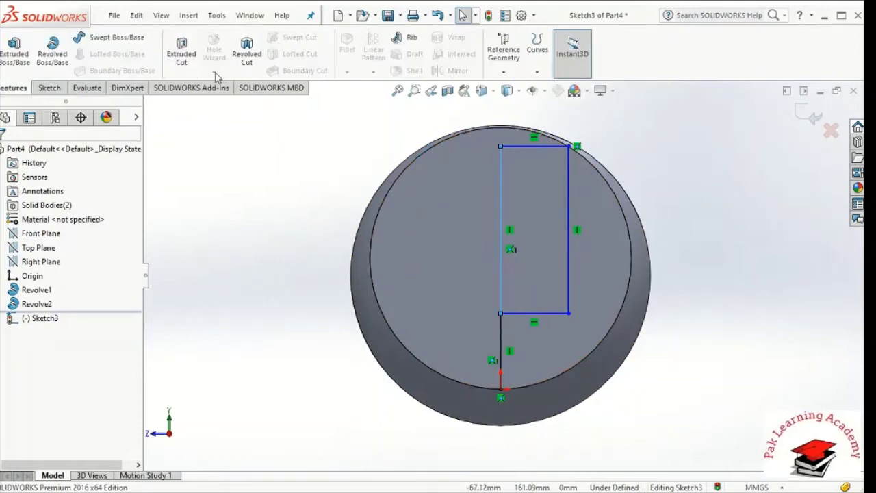
pyautogui.click(247, 61)
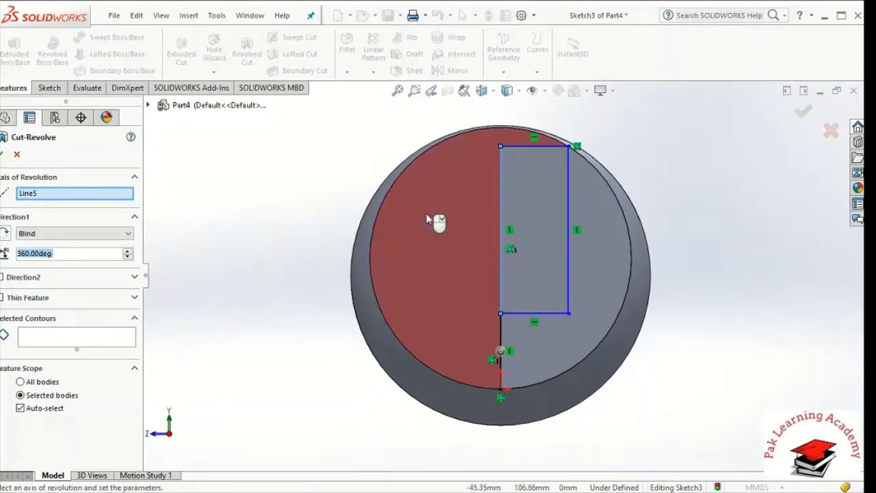
pyautogui.click(79, 195)
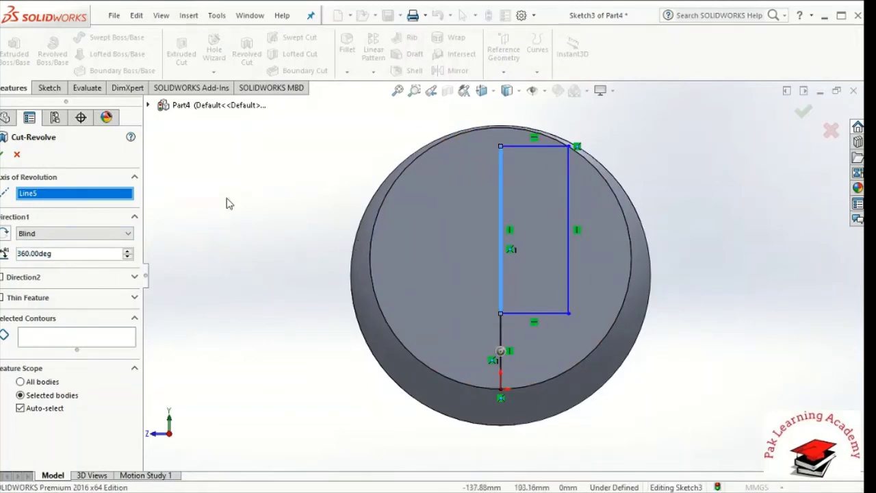
pyautogui.click(3, 156)
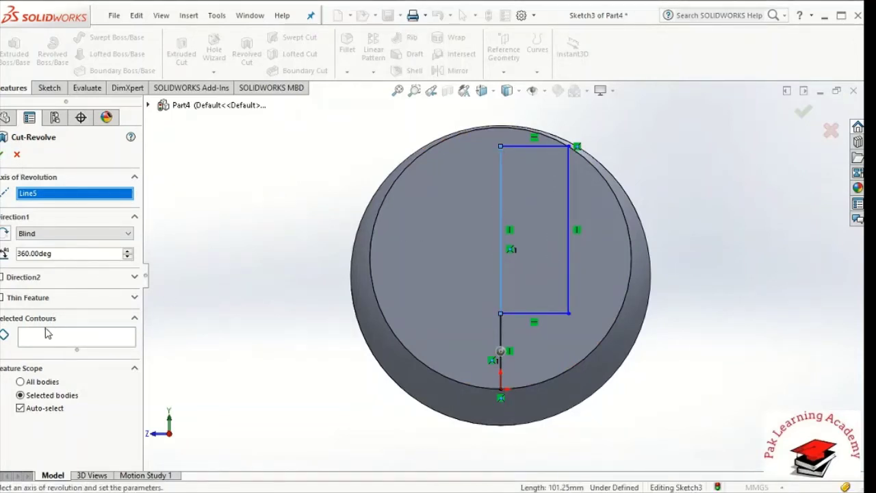
pyautogui.click(48, 333)
pyautogui.click(555, 216)
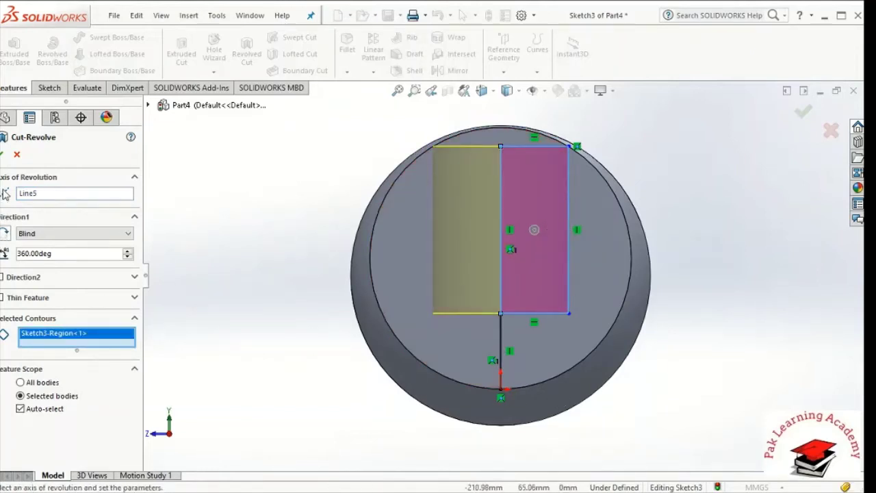
pyautogui.click(4, 155)
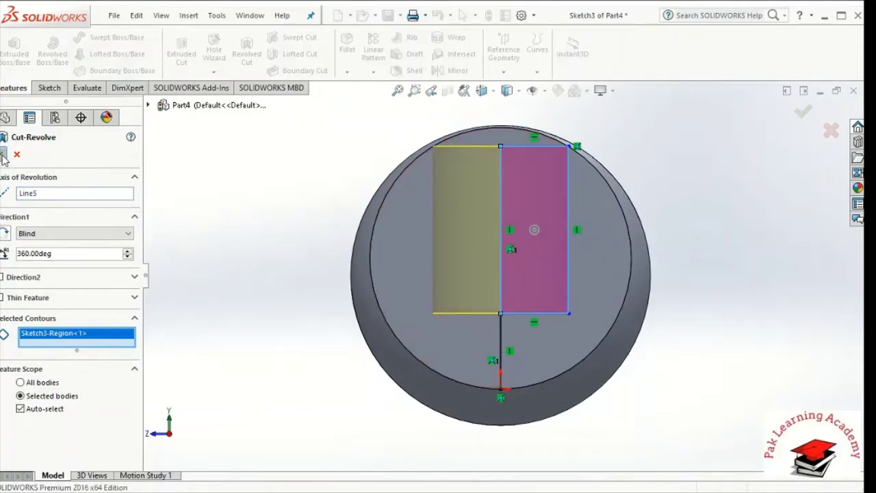
pyautogui.click(219, 281)
pyautogui.press('Down')
pyautogui.press('Right')
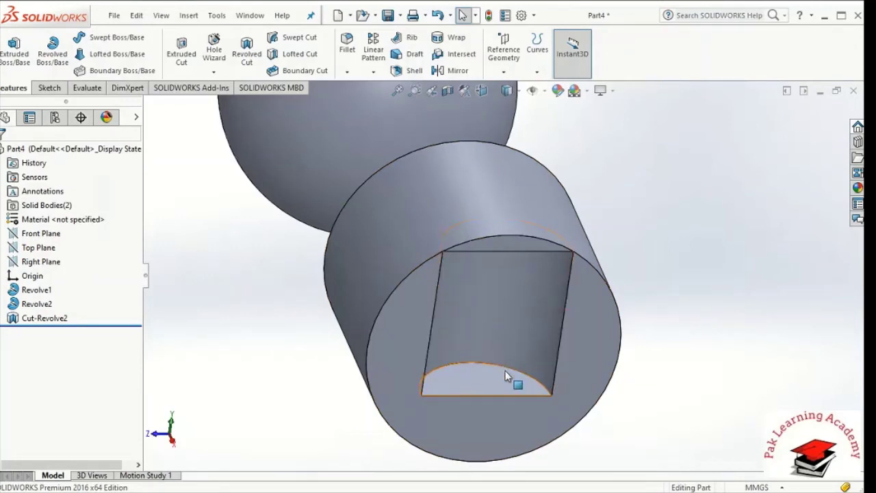
pyautogui.click(453, 92)
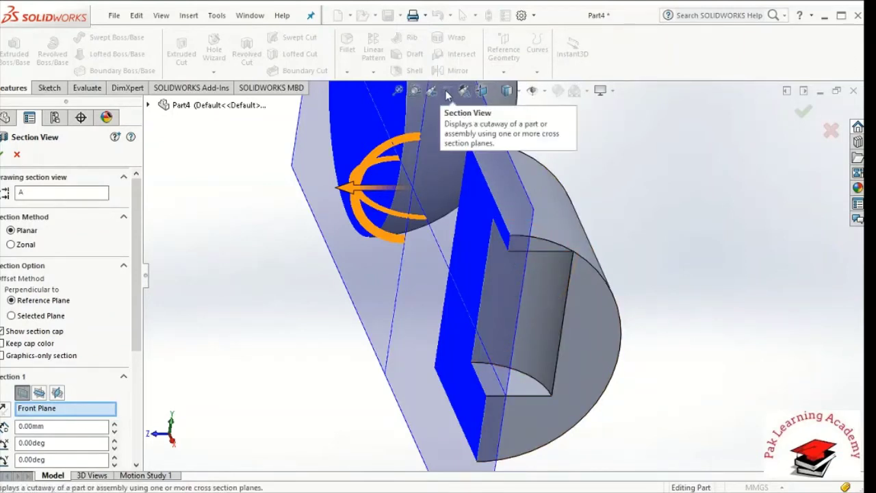
pyautogui.click(831, 131)
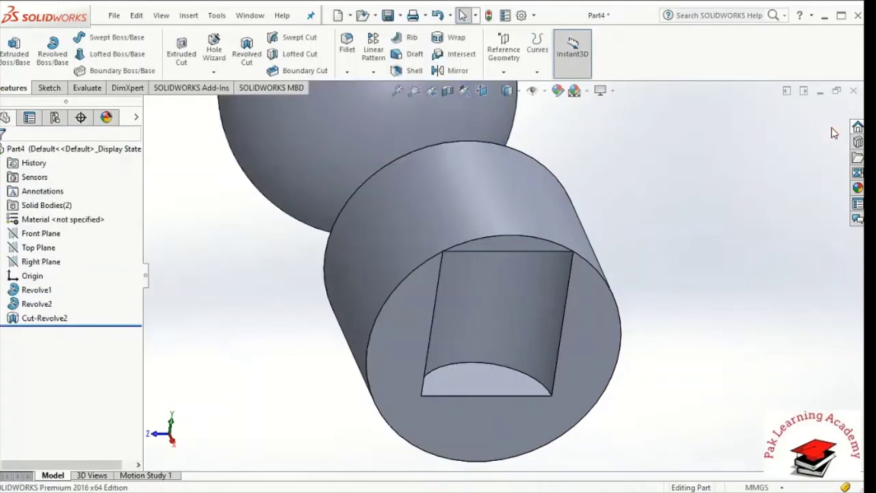
pyautogui.press('Down')
pyautogui.press('Down')
pyautogui.press('Down')
pyautogui.press('Down')
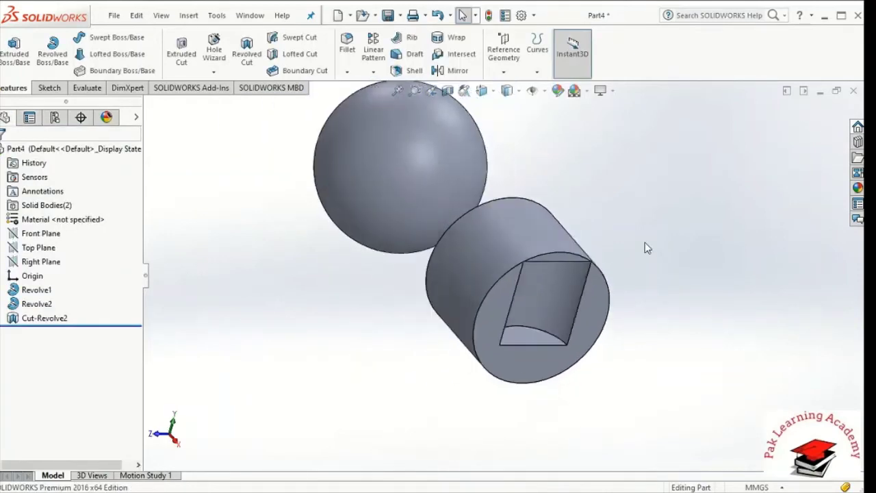
pyautogui.press('Down')
pyautogui.press('Down')
pyautogui.press('Down')
pyautogui.press('Down')
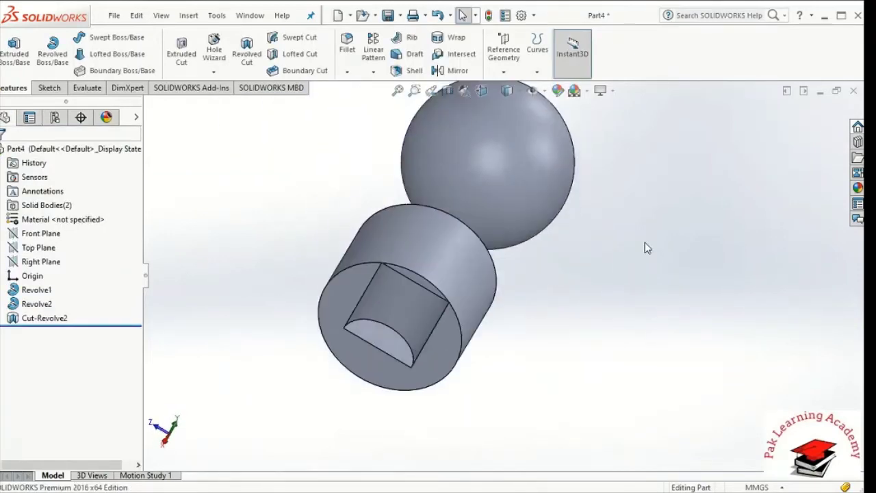
pyautogui.press('Down')
pyautogui.press('Down')
pyautogui.press('Down')
pyautogui.press('Down')
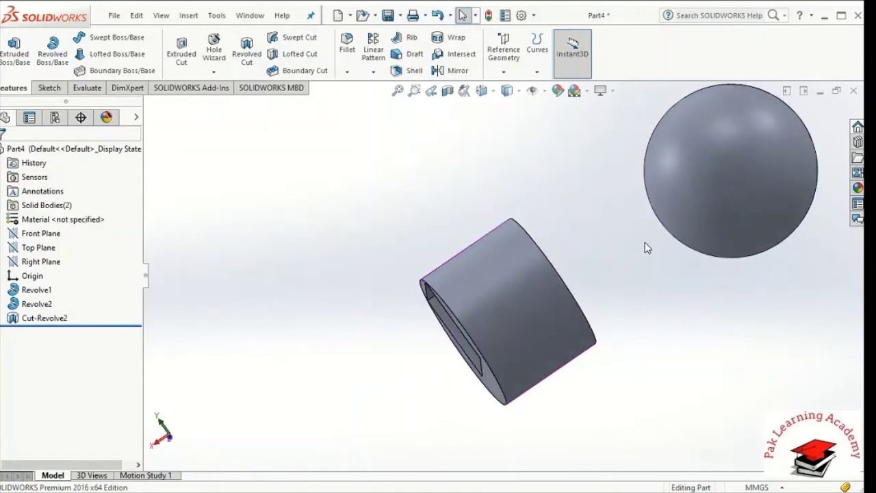
# Draw a two-corner rectangle on the Front Plane beside the cylinder, below the sphere.
pyautogui.click(53, 88)
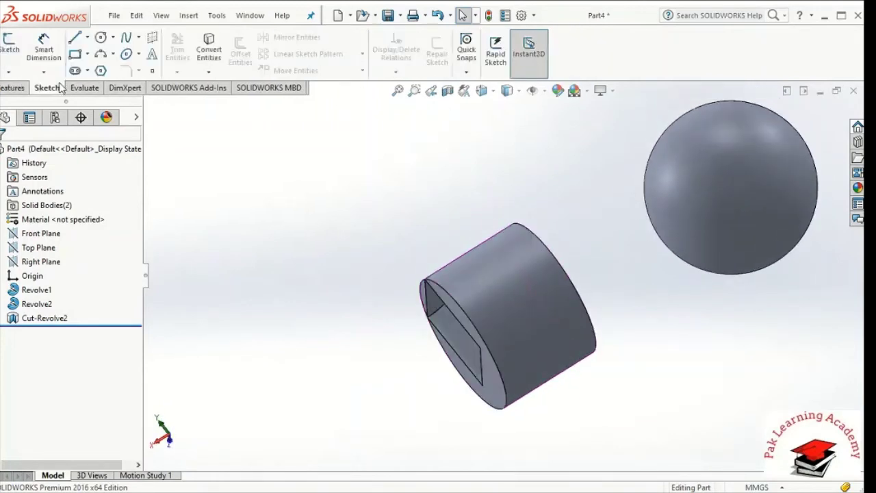
pyautogui.click(87, 54)
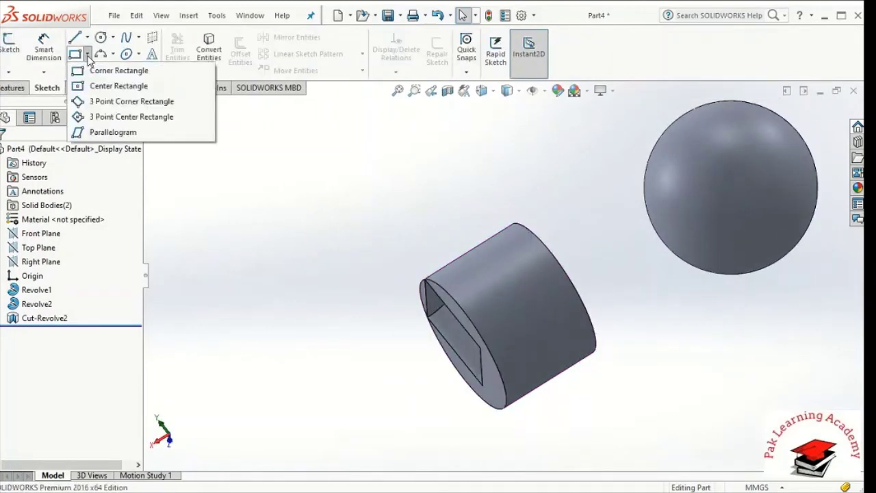
pyautogui.click(43, 233)
pyautogui.click(76, 54)
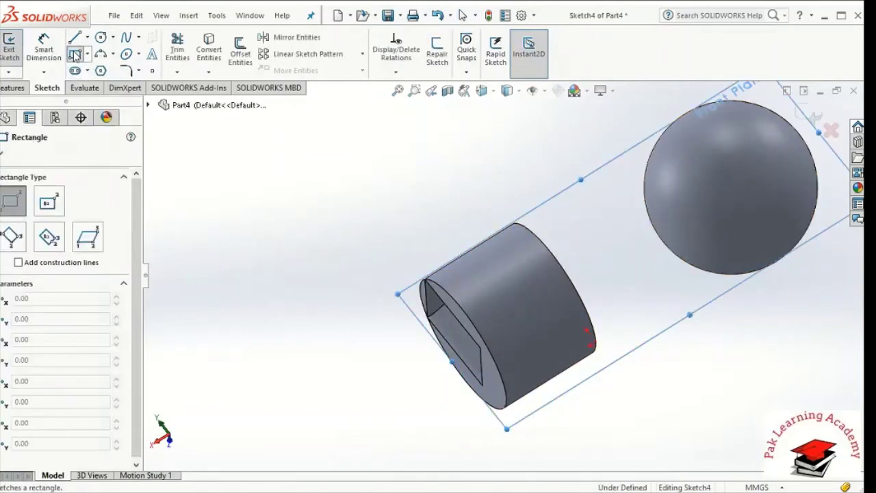
pyautogui.click(325, 164)
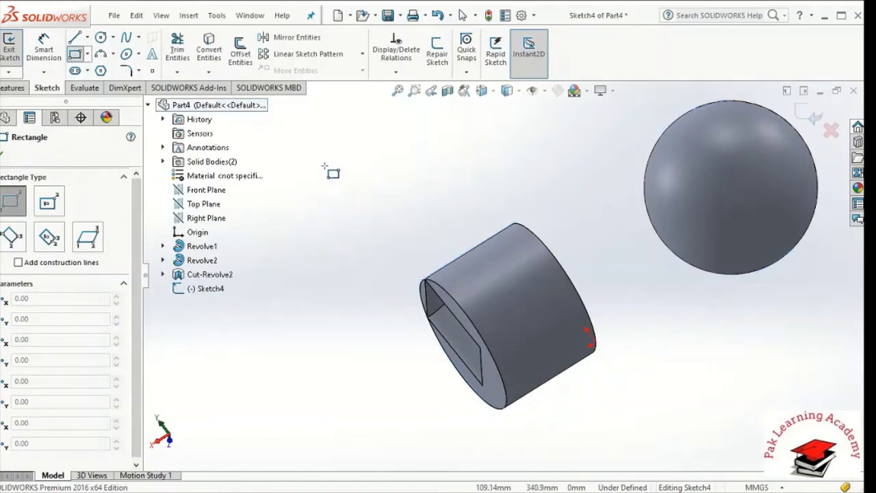
pyautogui.click(473, 172)
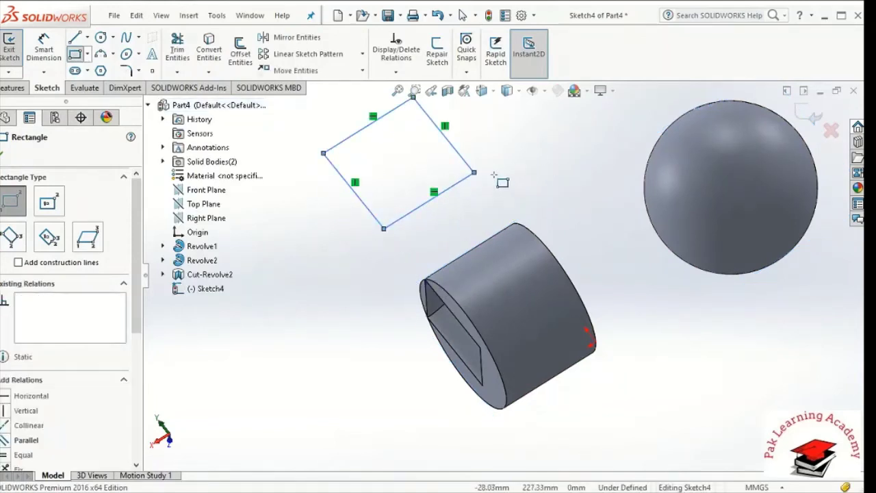
pyautogui.click(4, 155)
pyautogui.click(13, 88)
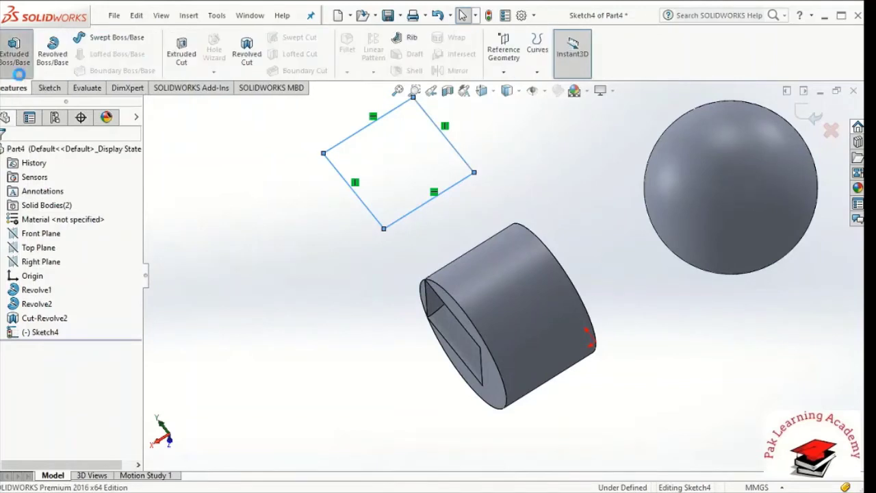
# Extrude the Sketch4 rectangle 190 mm blind into a box and select its side face.
pyautogui.click(20, 72)
pyautogui.moveTo(405, 177); pyautogui.dragTo(397, 266)
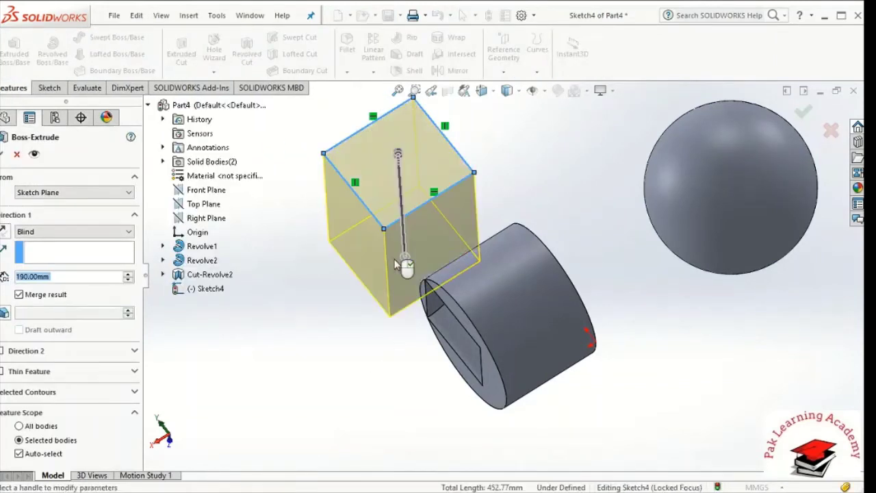
pyautogui.click(2, 154)
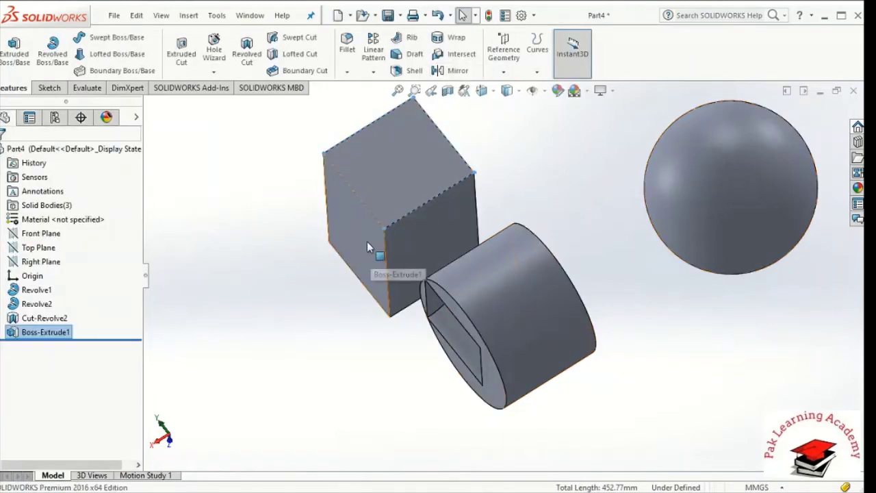
pyautogui.click(367, 241)
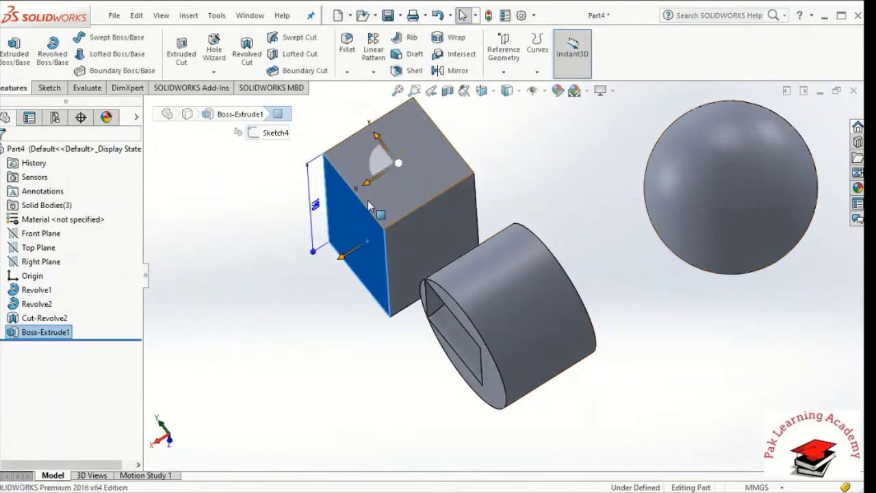
pyautogui.rightClick(354, 226)
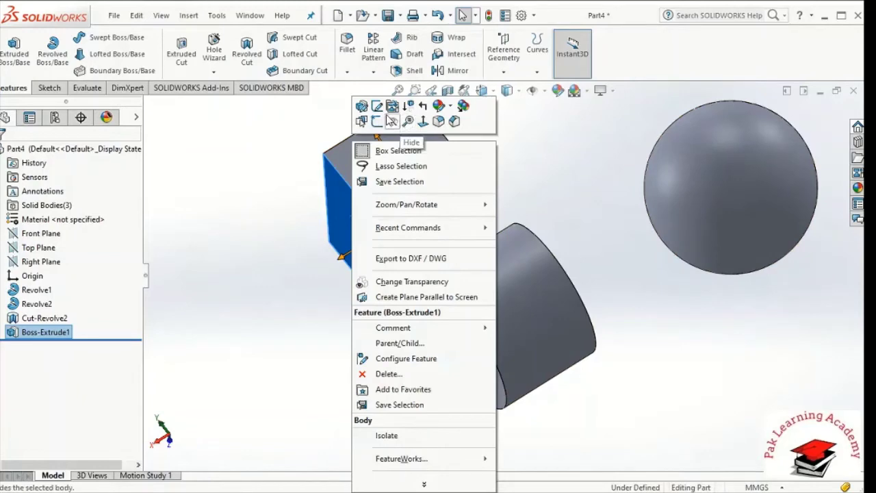
# View the box's side face head-on and pick the Circle tool.
pyautogui.click(421, 122)
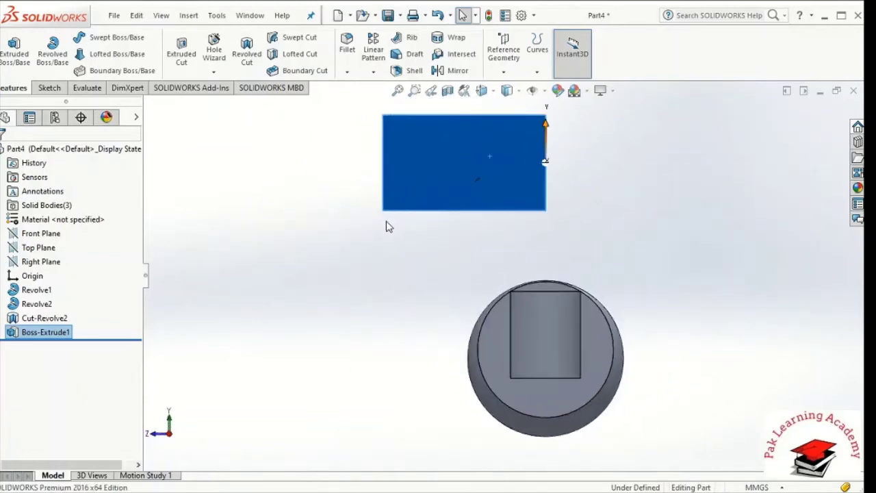
pyautogui.click(385, 226)
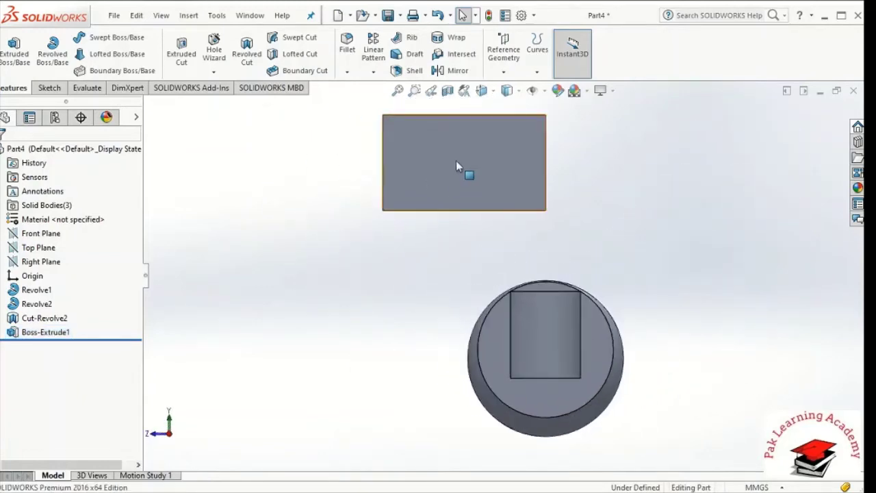
pyautogui.click(45, 87)
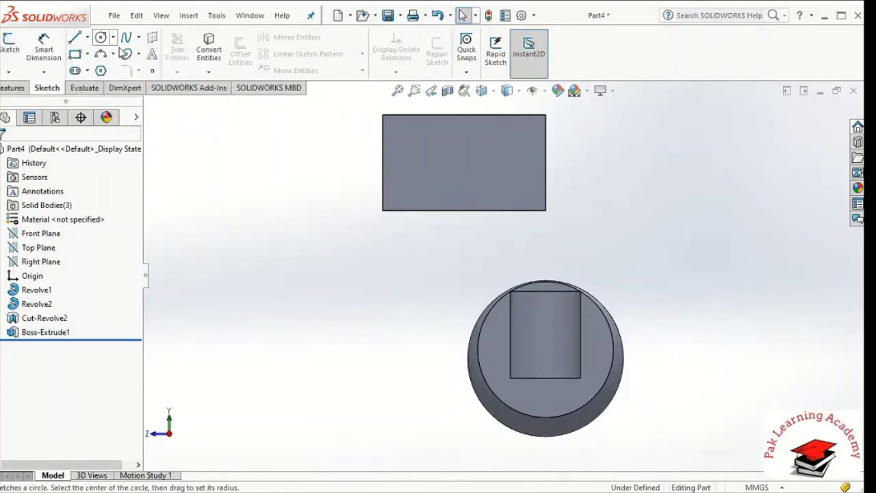
pyautogui.click(112, 37)
pyautogui.click(116, 54)
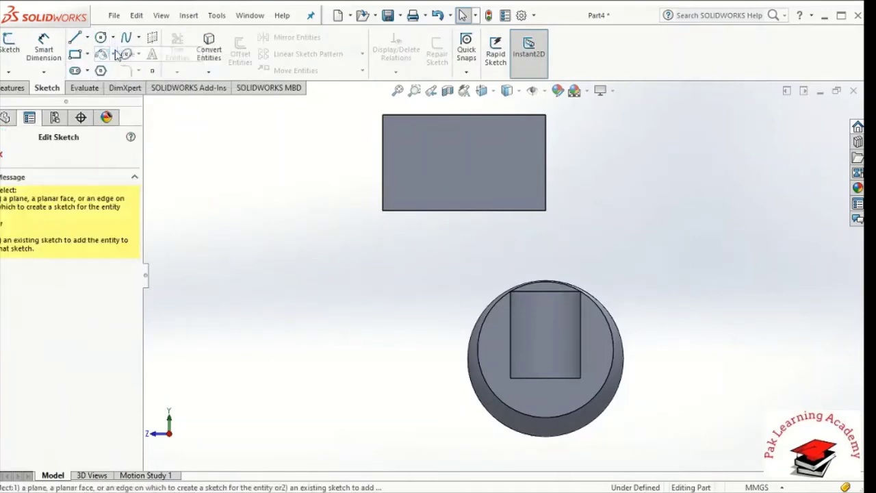
# Sketch a circle of radius about 21.7 on the box's face.
pyautogui.click(469, 156)
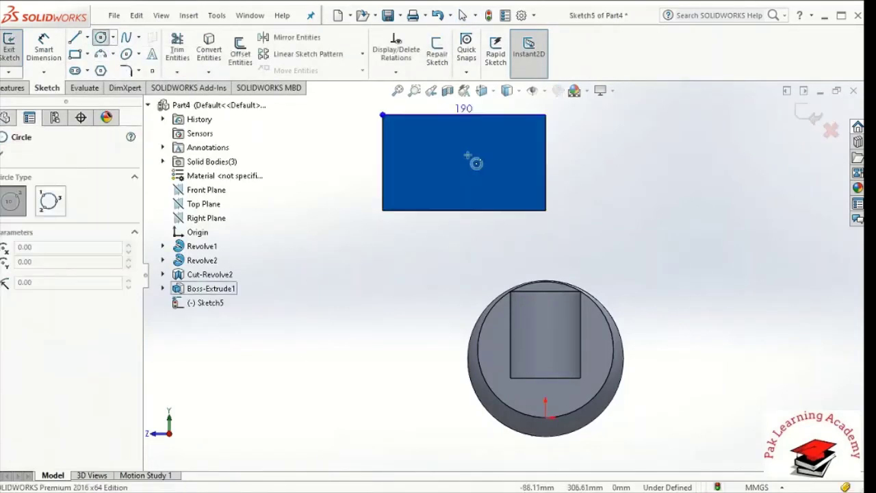
pyautogui.click(502, 143)
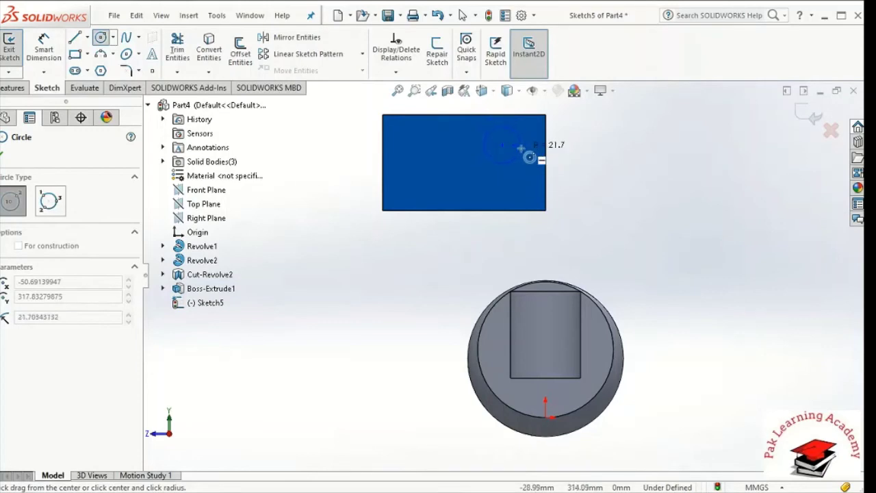
pyautogui.click(521, 148)
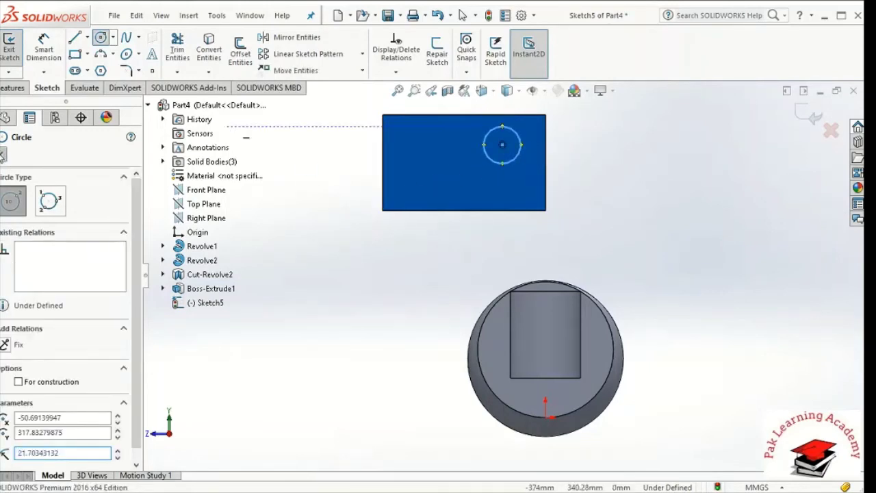
pyautogui.click(9, 157)
# Draw a vertical construction centerline across the face from top edge to bottom edge.
pyautogui.click(87, 37)
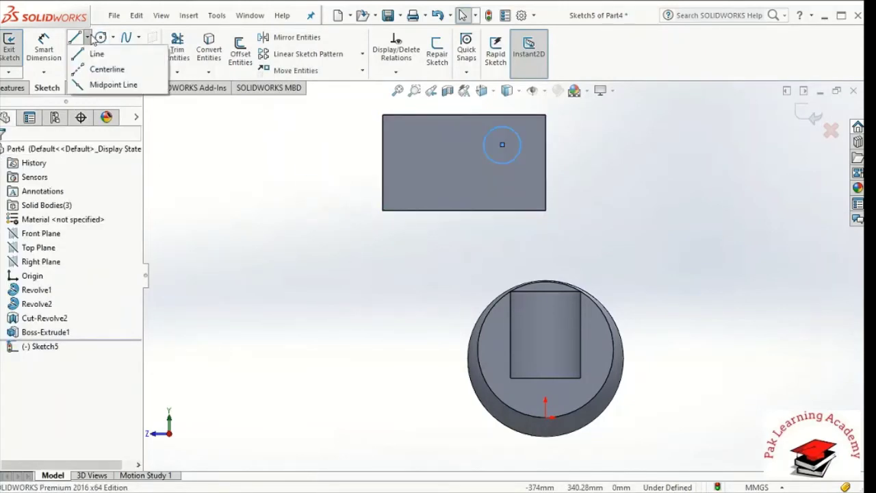
pyautogui.click(99, 71)
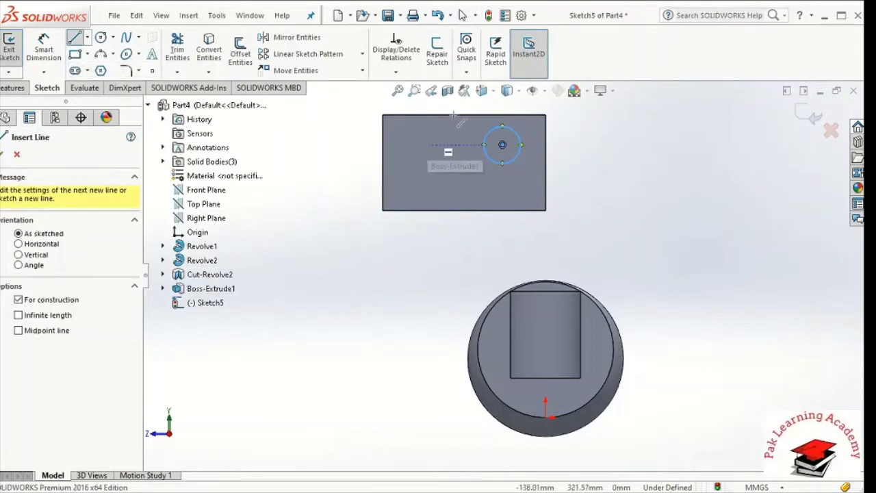
pyautogui.moveTo(465, 114); pyautogui.dragTo(464, 211)
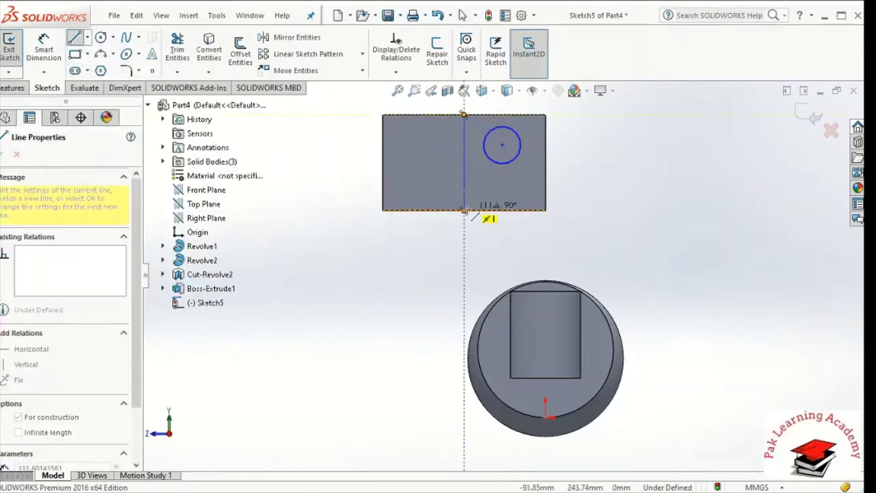
pyautogui.click(465, 162)
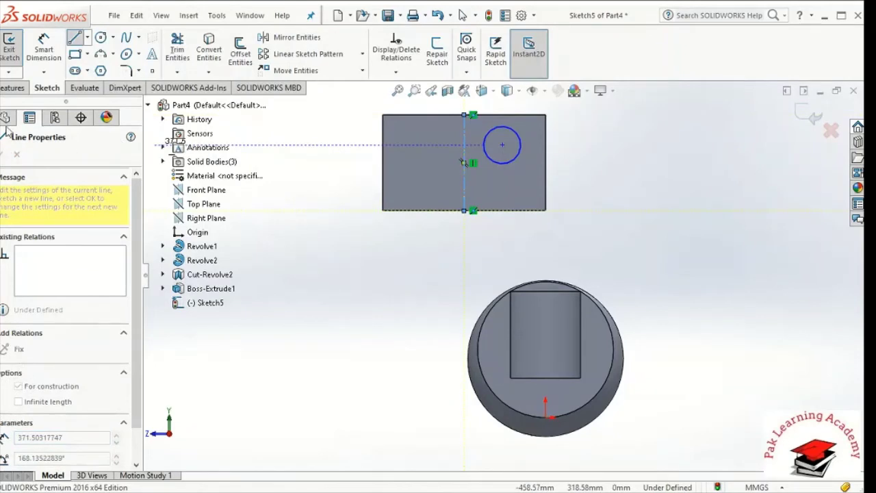
pyautogui.press('Escape')
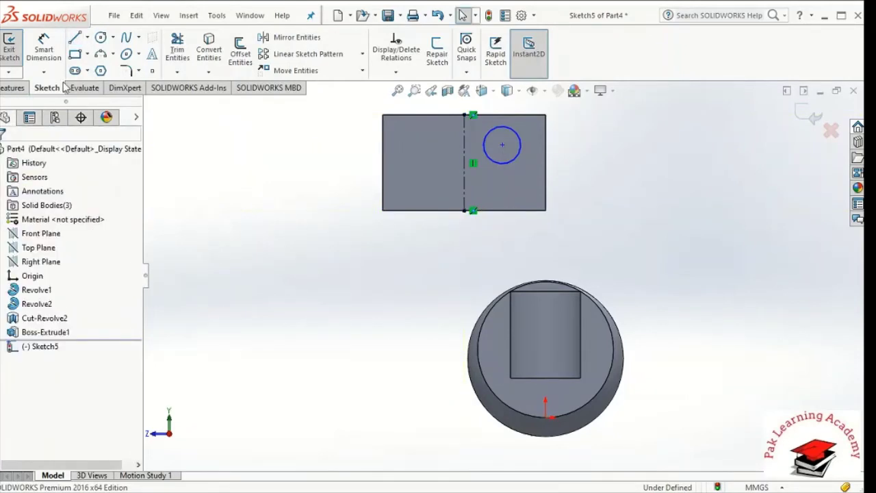
# Start a revolved cut of the circle about Line1 with the angle set to 360°.
pyautogui.click(27, 90)
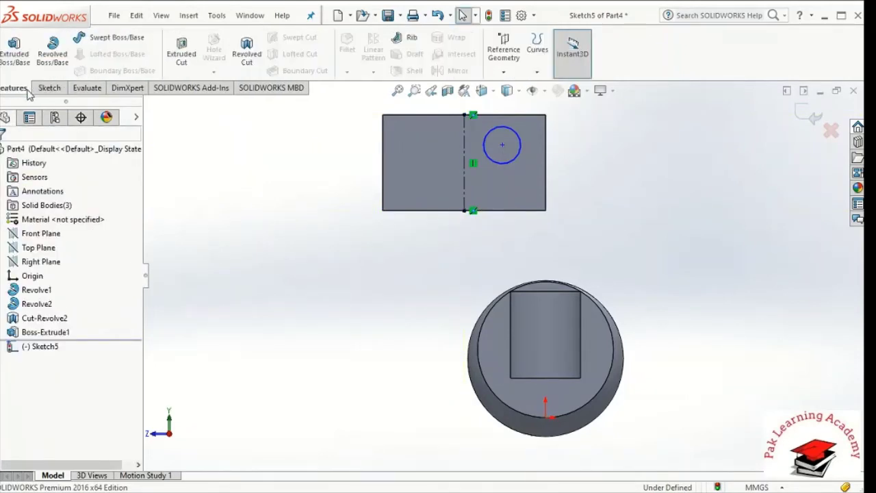
pyautogui.click(248, 63)
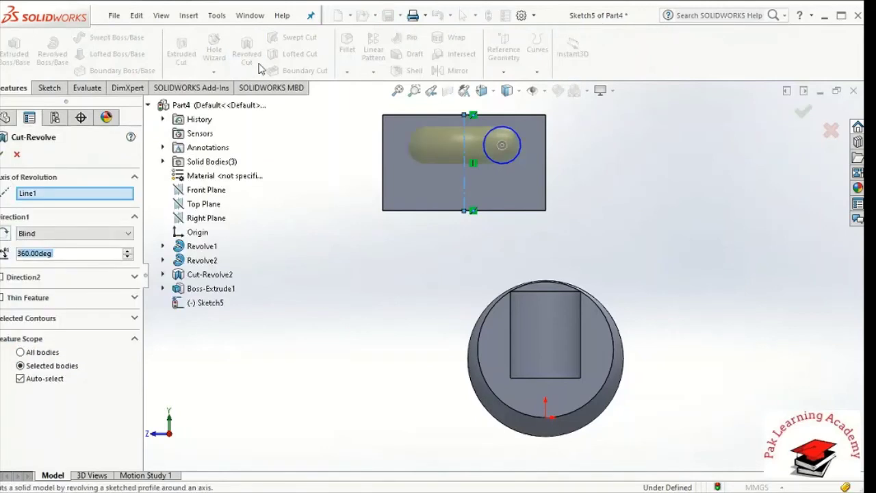
pyautogui.click(573, 165)
pyautogui.hotkey('ctrl', '1')
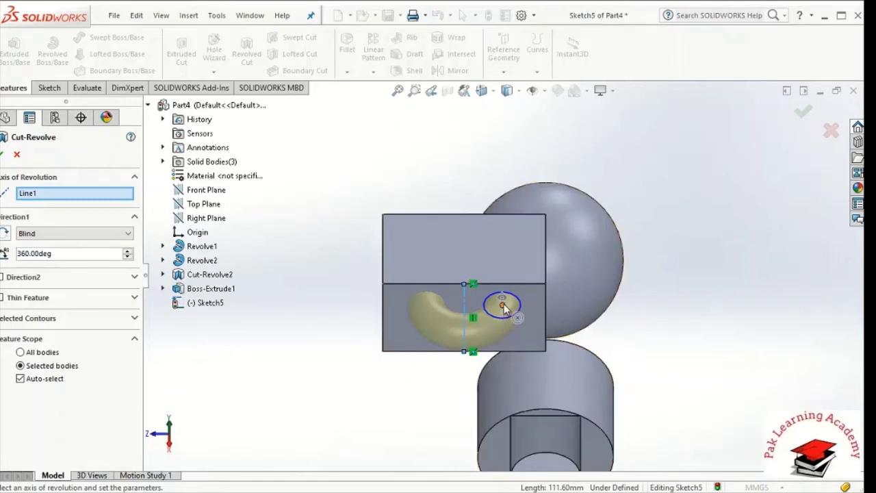
pyautogui.moveTo(500, 294)
pyautogui.mouseDown()
pyautogui.moveTo(476, 278)
pyautogui.moveTo(460, 298)
pyautogui.moveTo(445, 291)
pyautogui.moveTo(433, 311)
pyautogui.moveTo(449, 336)
pyautogui.moveTo(465, 330)
pyautogui.moveTo(452, 325)
pyautogui.moveTo(469, 277)
pyautogui.moveTo(508, 309)
pyautogui.mouseUp()
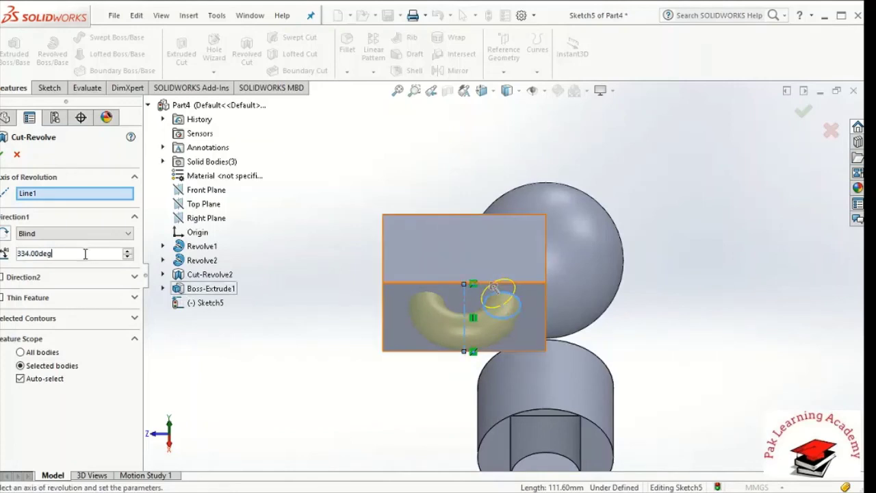
pyautogui.write('360')
pyautogui.press('Return')
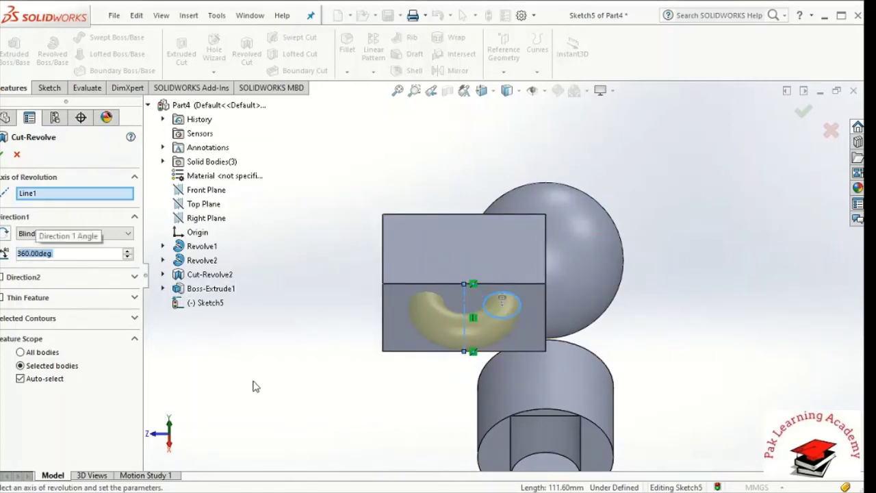
# Make it a 10 mm one-direction thin cut and keep all bodies.
pyautogui.click(28, 299)
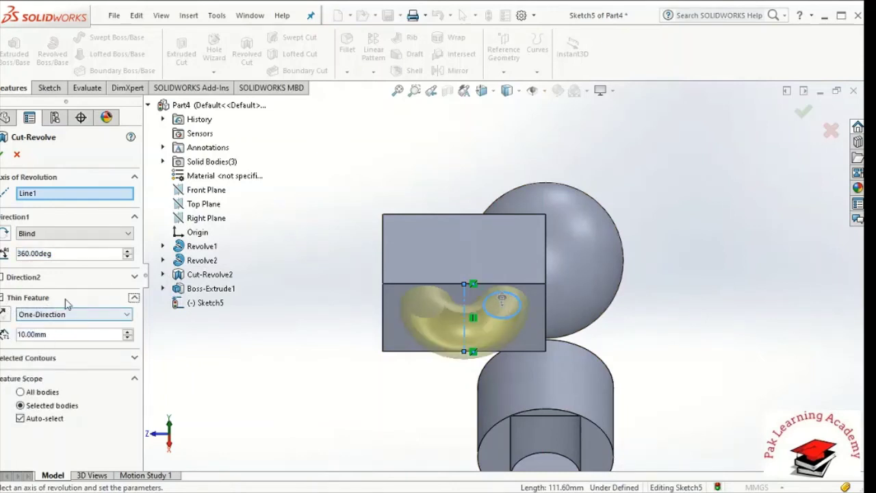
pyautogui.click(65, 358)
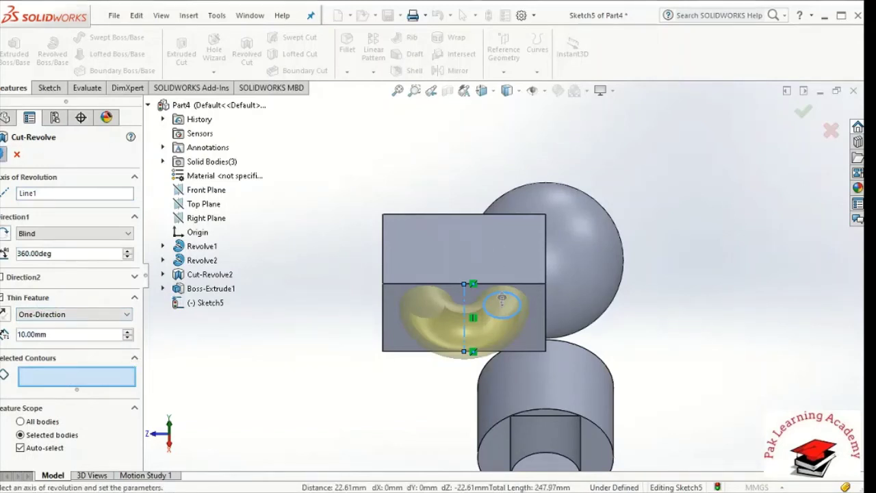
pyautogui.click(2, 154)
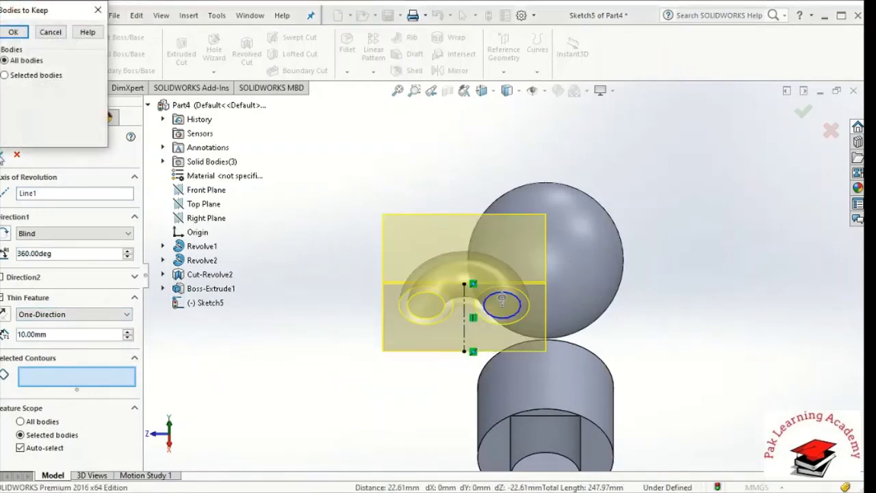
pyautogui.click(5, 75)
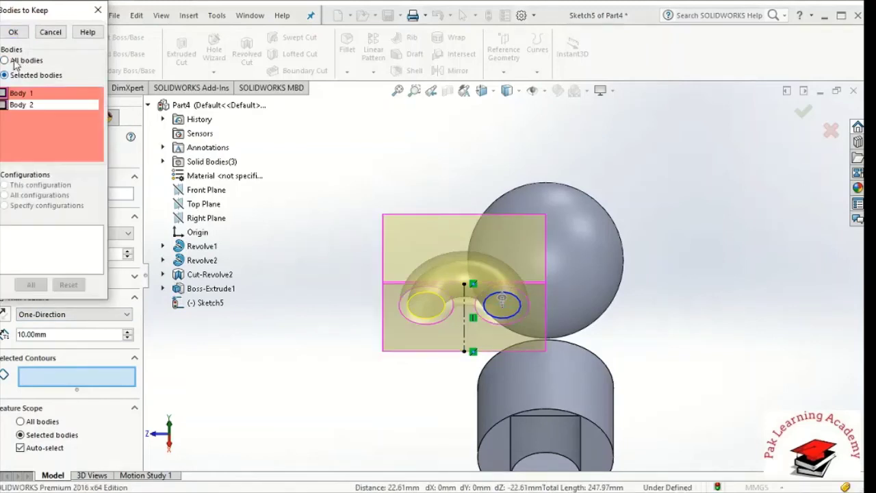
pyautogui.click(6, 60)
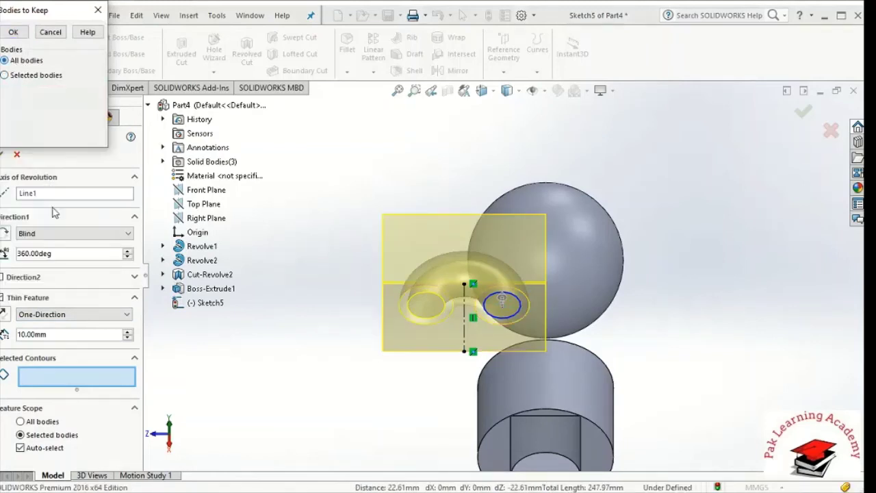
pyautogui.click(14, 32)
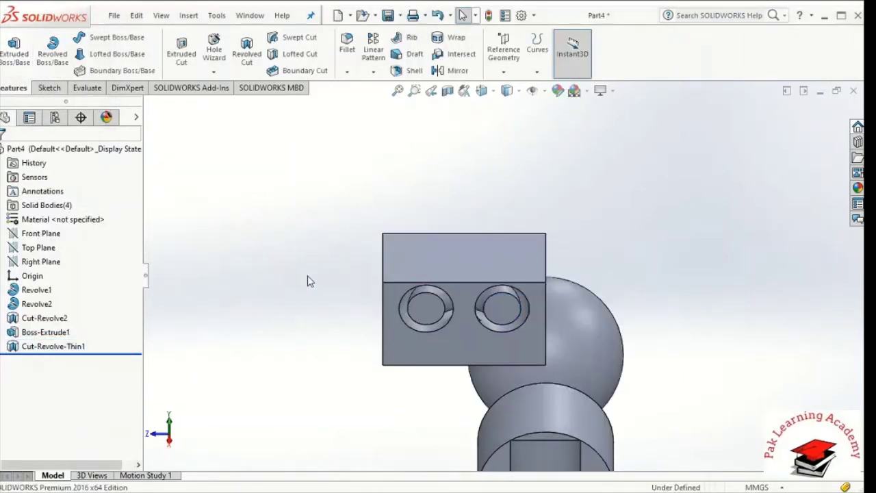
# Undo Cut-Revolve-Thin1 to return to the circle and centerline sketch.
pyautogui.press('Up')
pyautogui.press('Left')
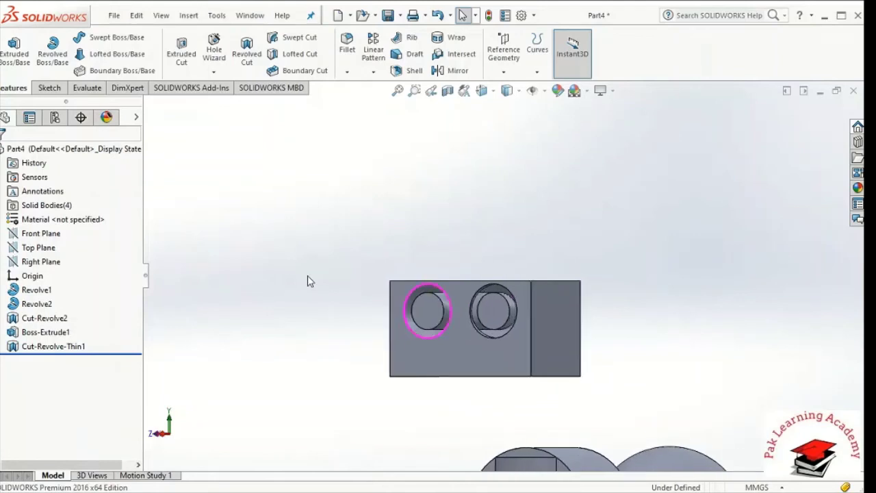
pyautogui.press('Right')
pyautogui.press('Right')
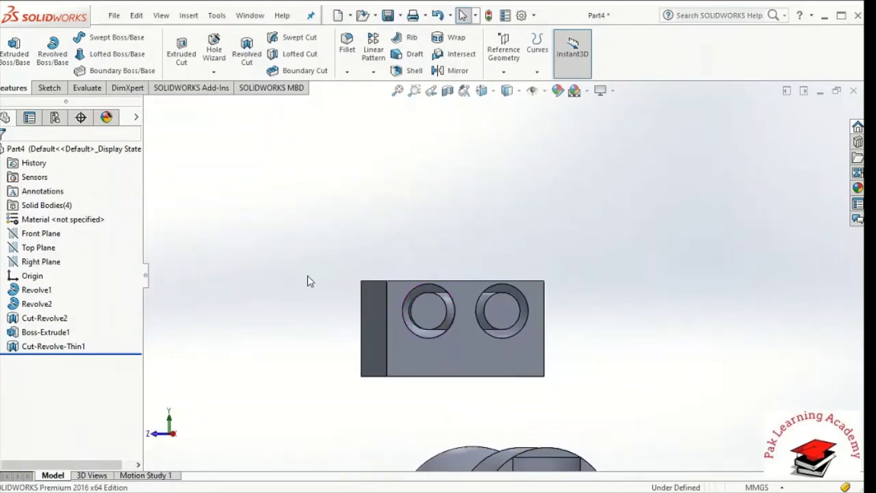
pyautogui.hotkey('ctrl', 'z')
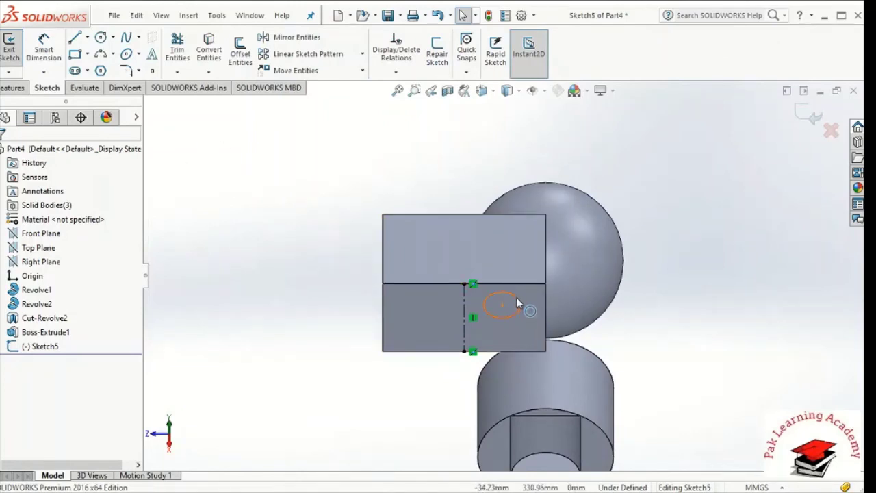
# Revolve-cut the circle solidly 360° about Line1, creating Cut-Revolve3.
pyautogui.click(516, 299)
pyautogui.click(11, 89)
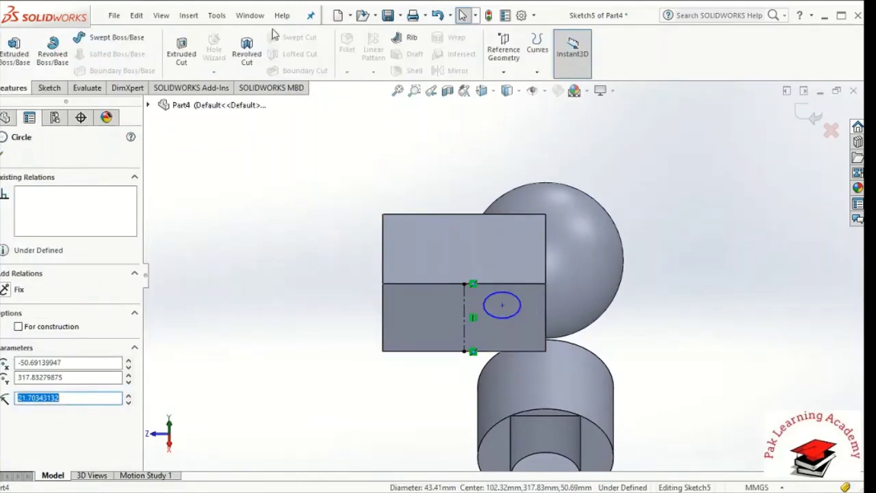
pyautogui.click(246, 51)
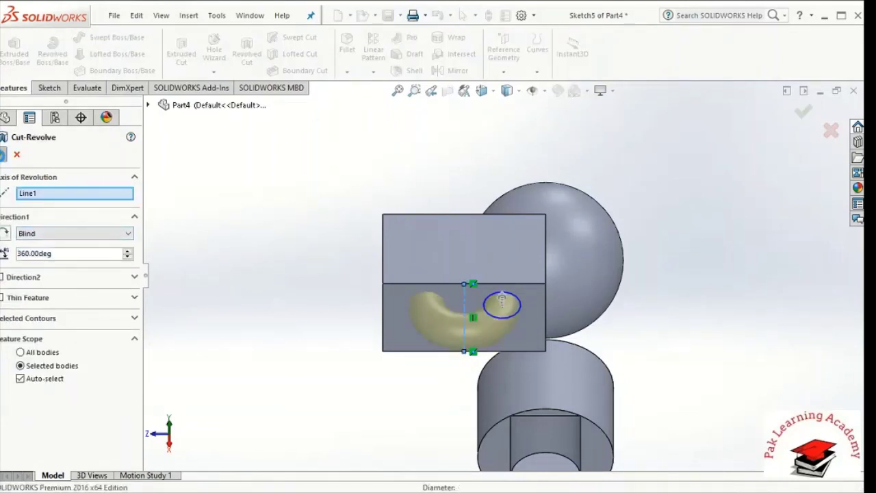
pyautogui.click(3, 155)
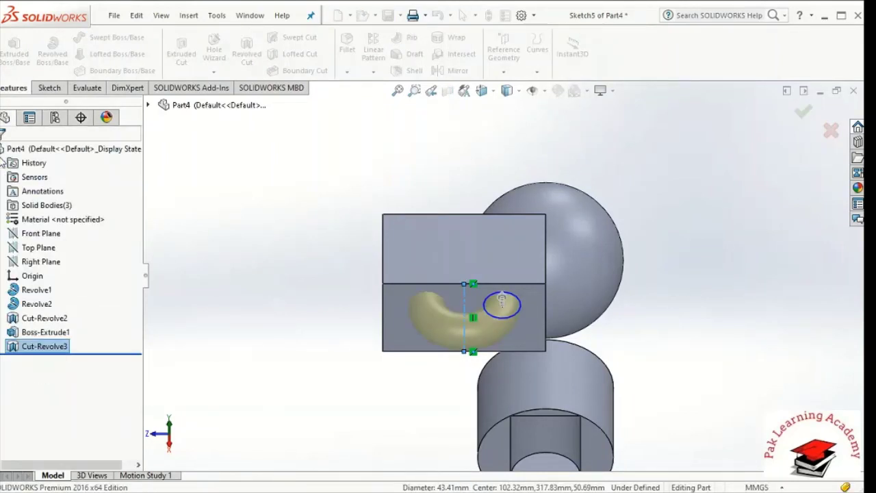
pyautogui.click(176, 346)
pyautogui.press('Down')
pyautogui.press('Down')
pyautogui.press('Left')
pyautogui.press('Left')
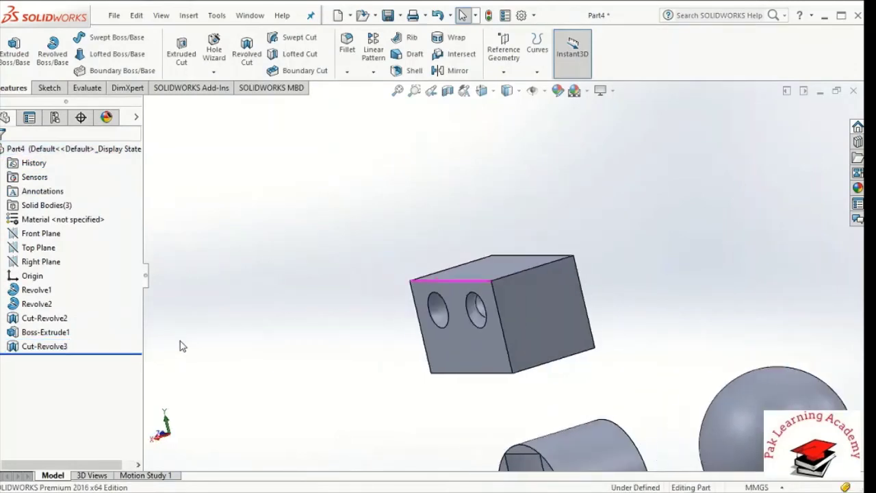
pyautogui.press('Right')
pyautogui.press('Right')
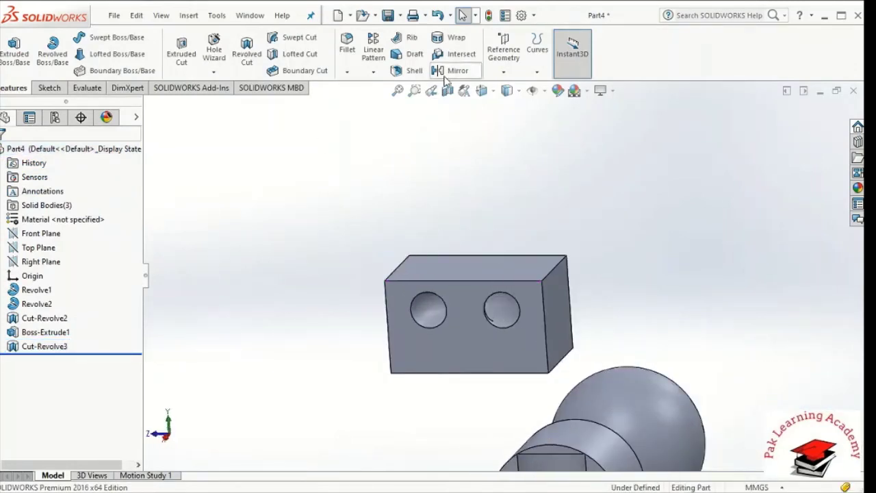
pyautogui.click(447, 90)
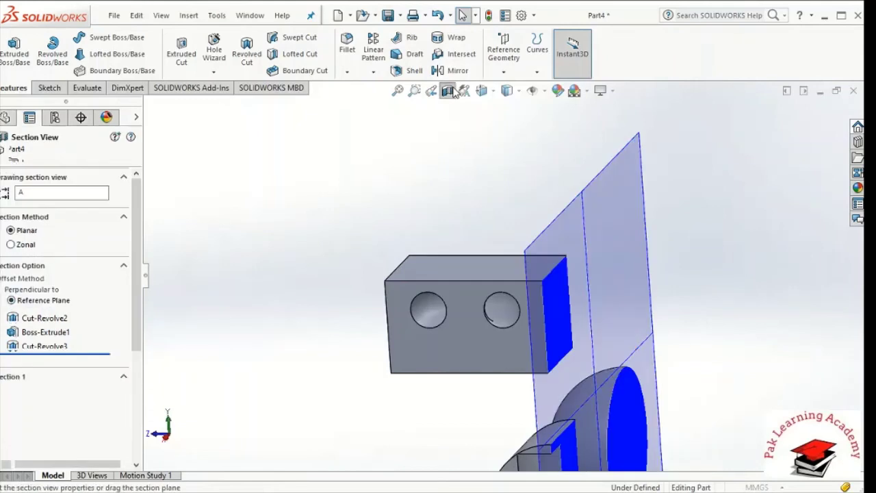
pyautogui.click(480, 336)
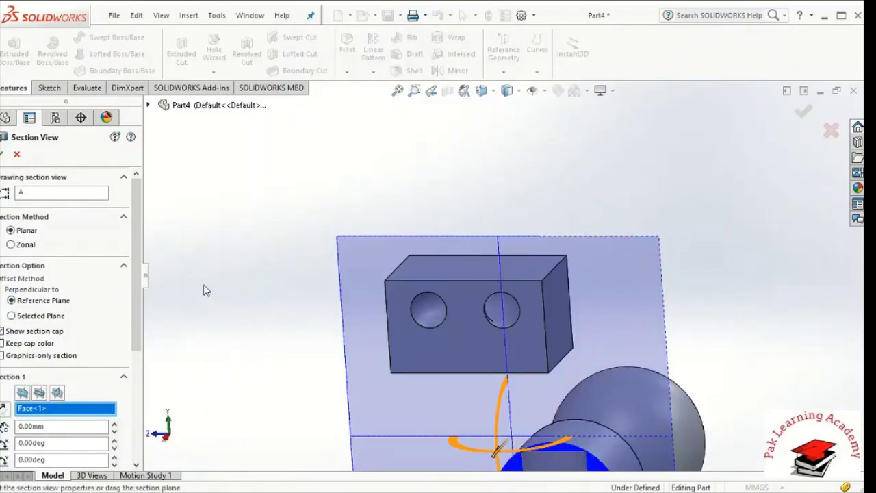
pyautogui.click(831, 130)
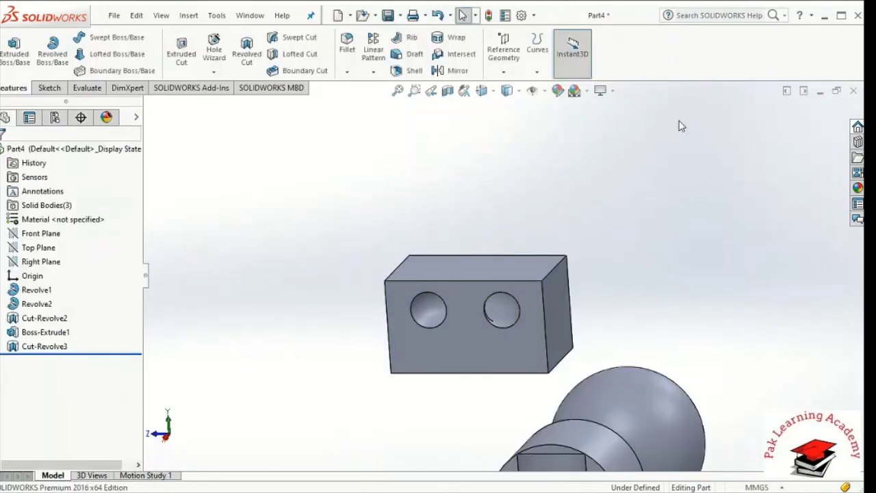
pyautogui.click(519, 90)
pyautogui.click(508, 163)
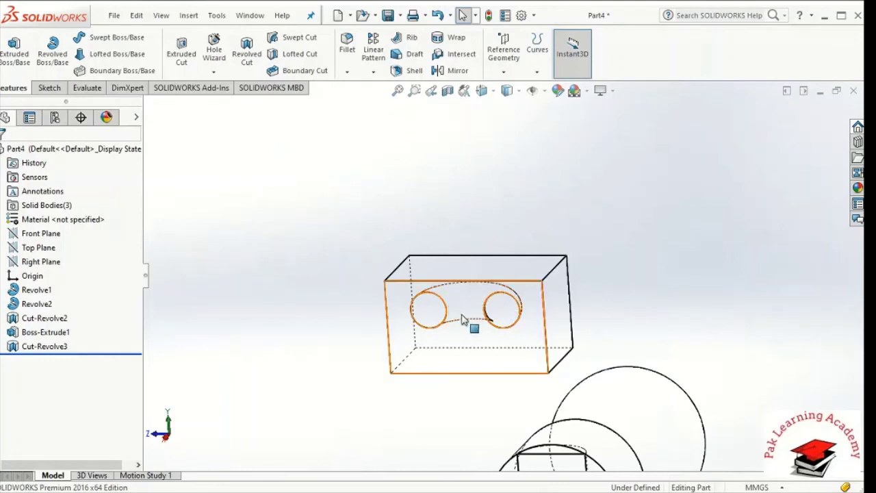
pyautogui.click(509, 92)
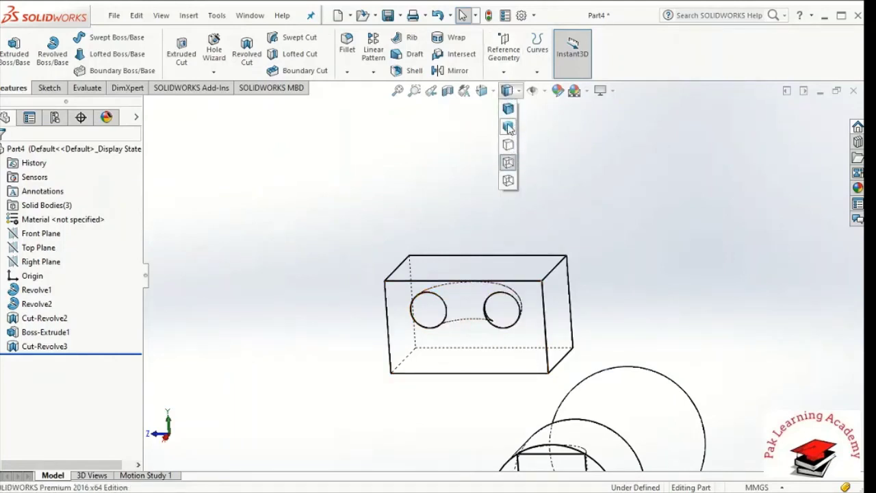
pyautogui.click(508, 109)
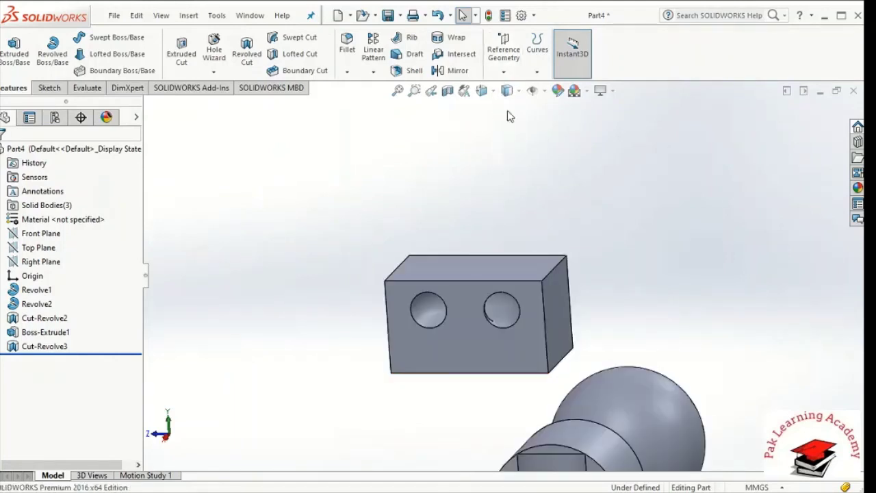